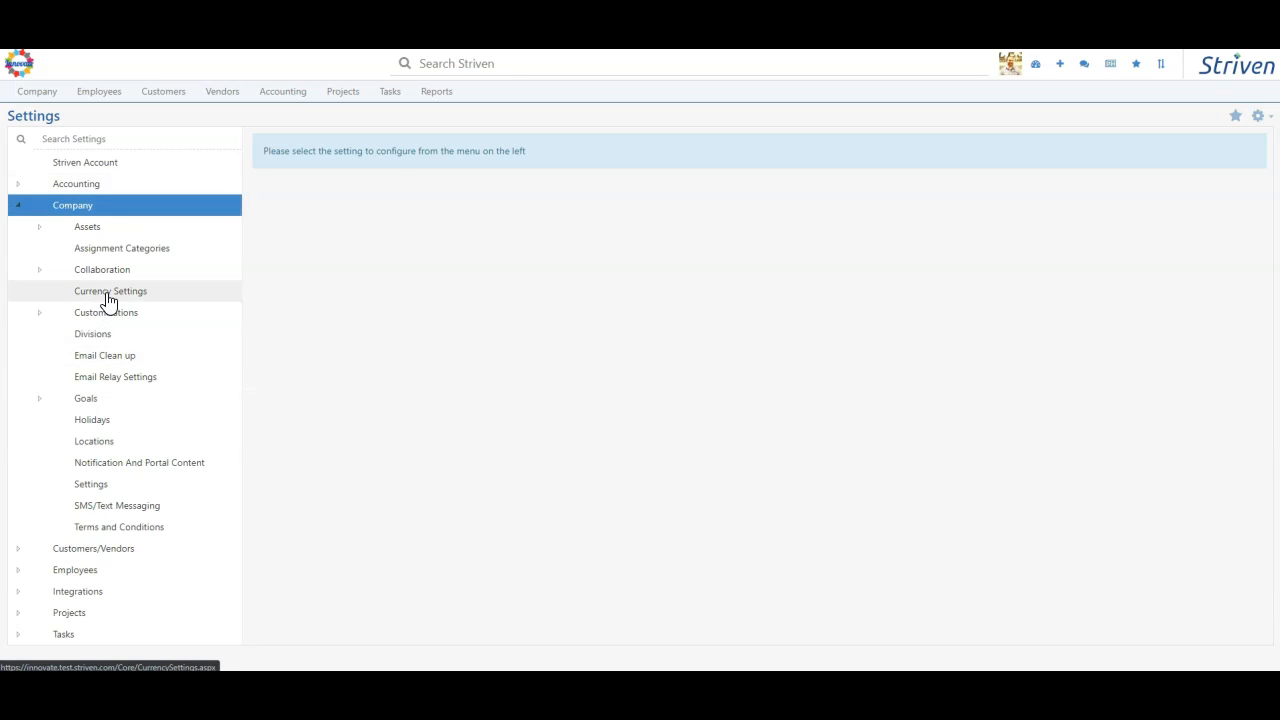
# - Open the company's currency settings and go to the currency management list to review the configured currencies
pyautogui.click(103, 298)
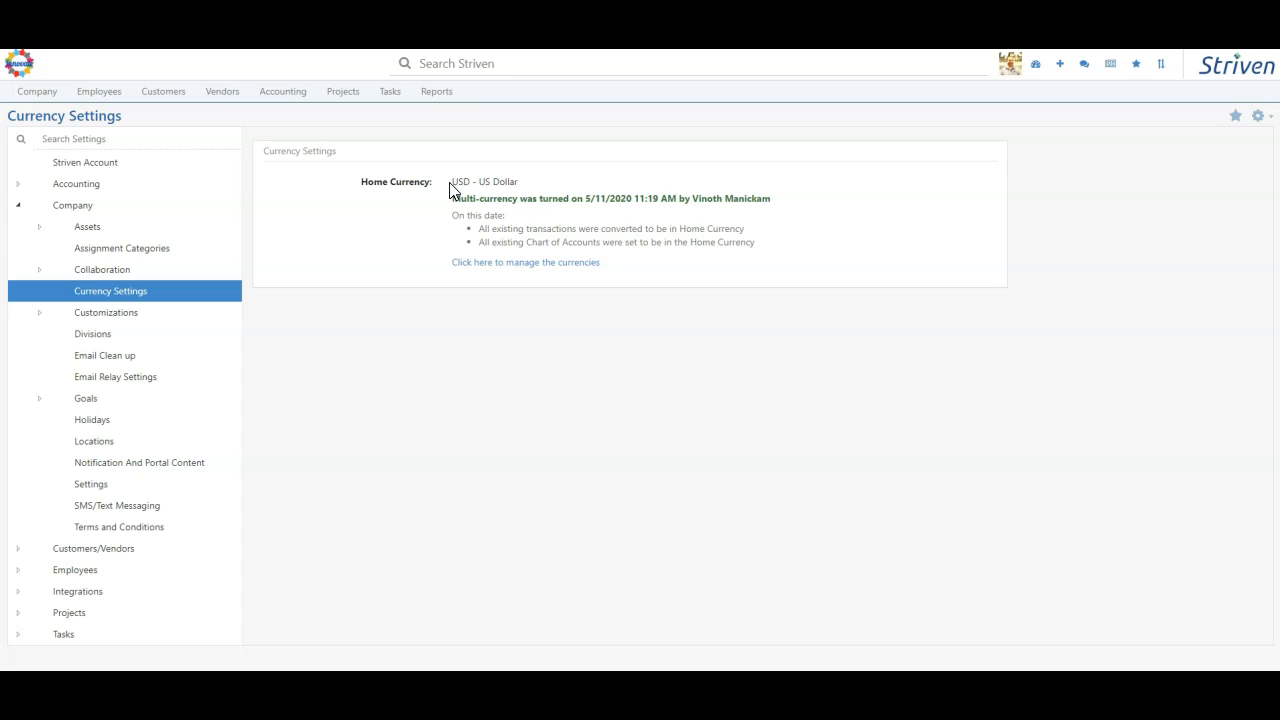
pyautogui.moveTo(451, 190); pyautogui.dragTo(529, 190)
pyautogui.click(571, 185)
pyautogui.click(510, 264)
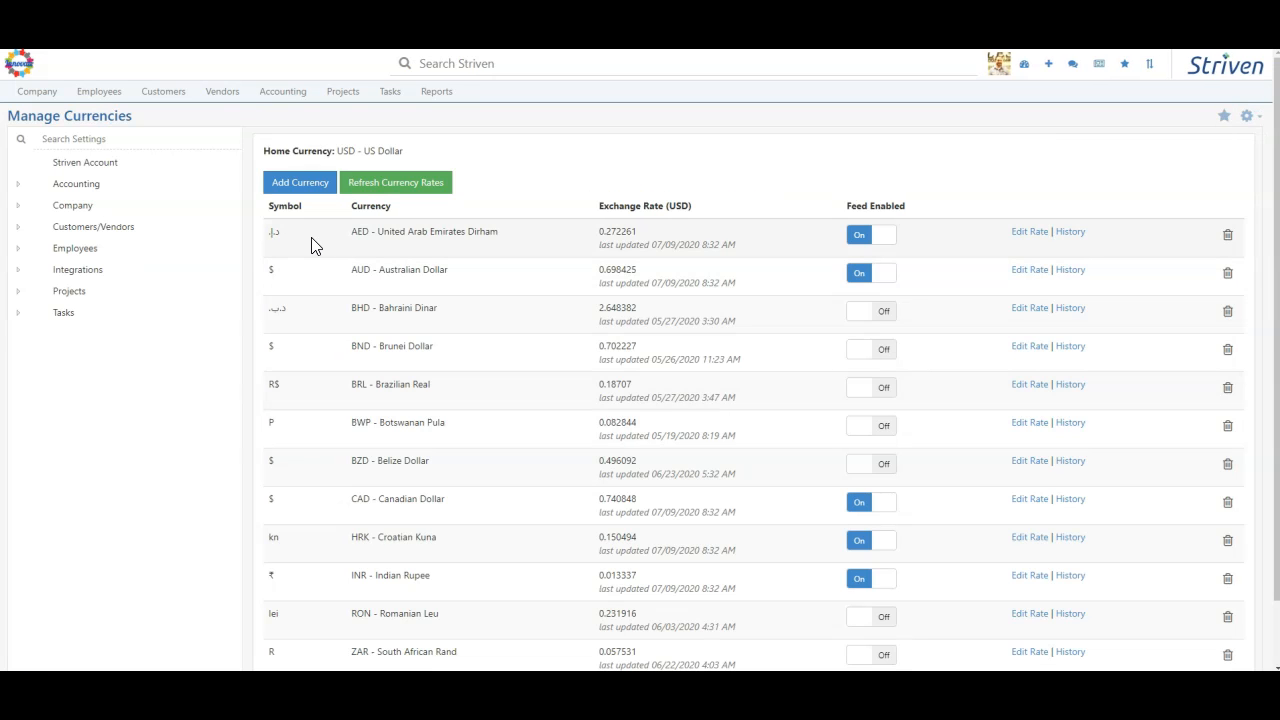
pyautogui.scroll(-1, 512, 243)
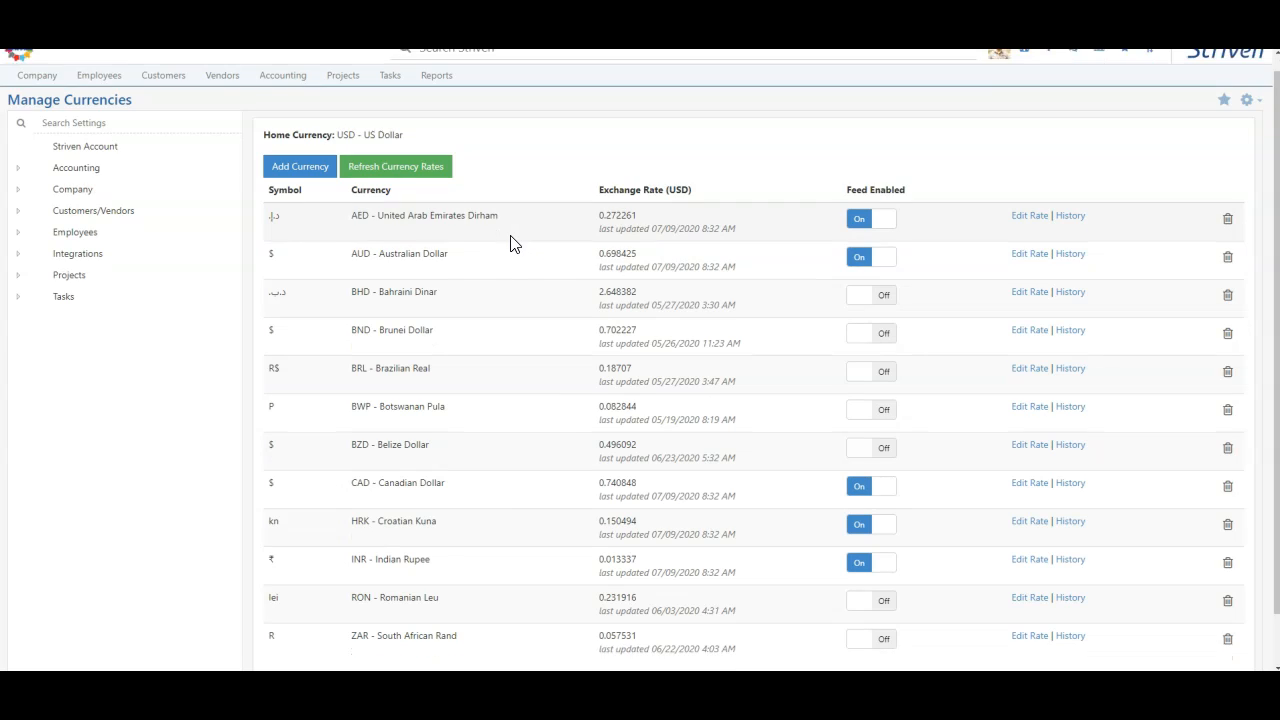
pyautogui.scroll(-1, 510, 243)
pyautogui.scroll(2, 399, 400)
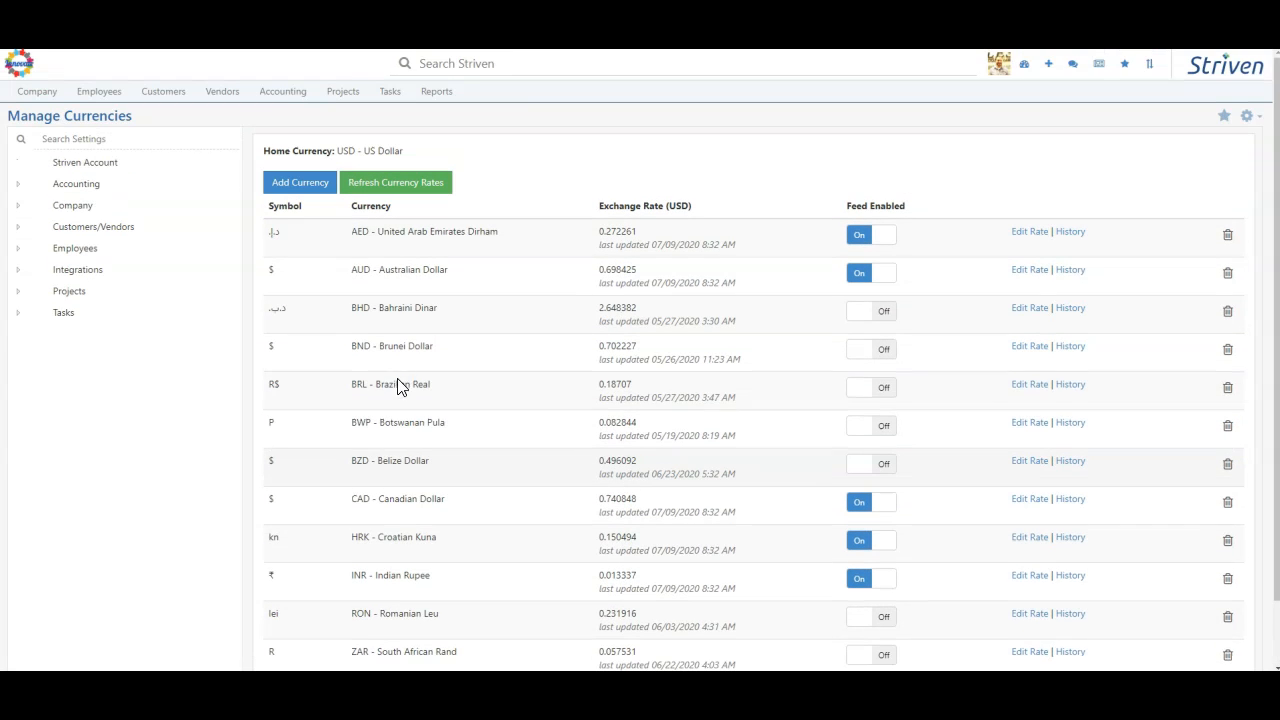
# - Examine the form for adding a new currency, including its exchange rate feed option, and close it without saving
pyautogui.click(302, 185)
pyautogui.click(620, 126)
pyautogui.click(500, 171)
pyautogui.click(618, 169)
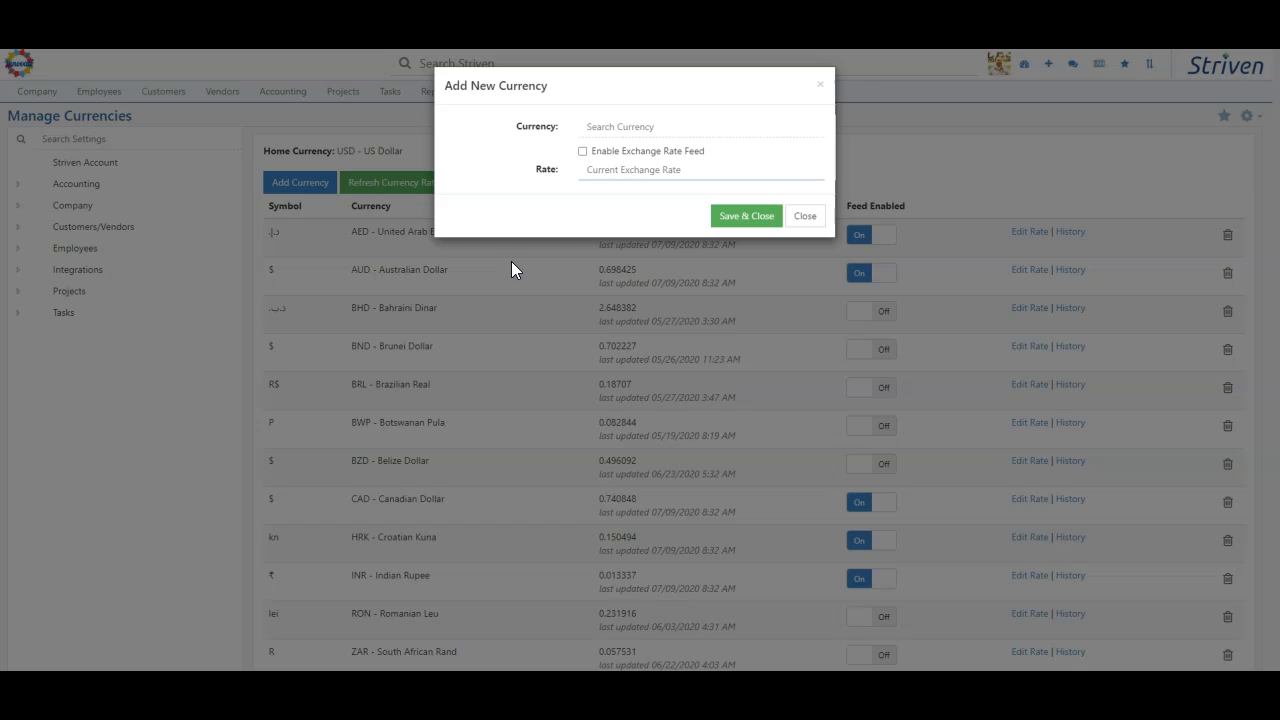
pyautogui.click(655, 152)
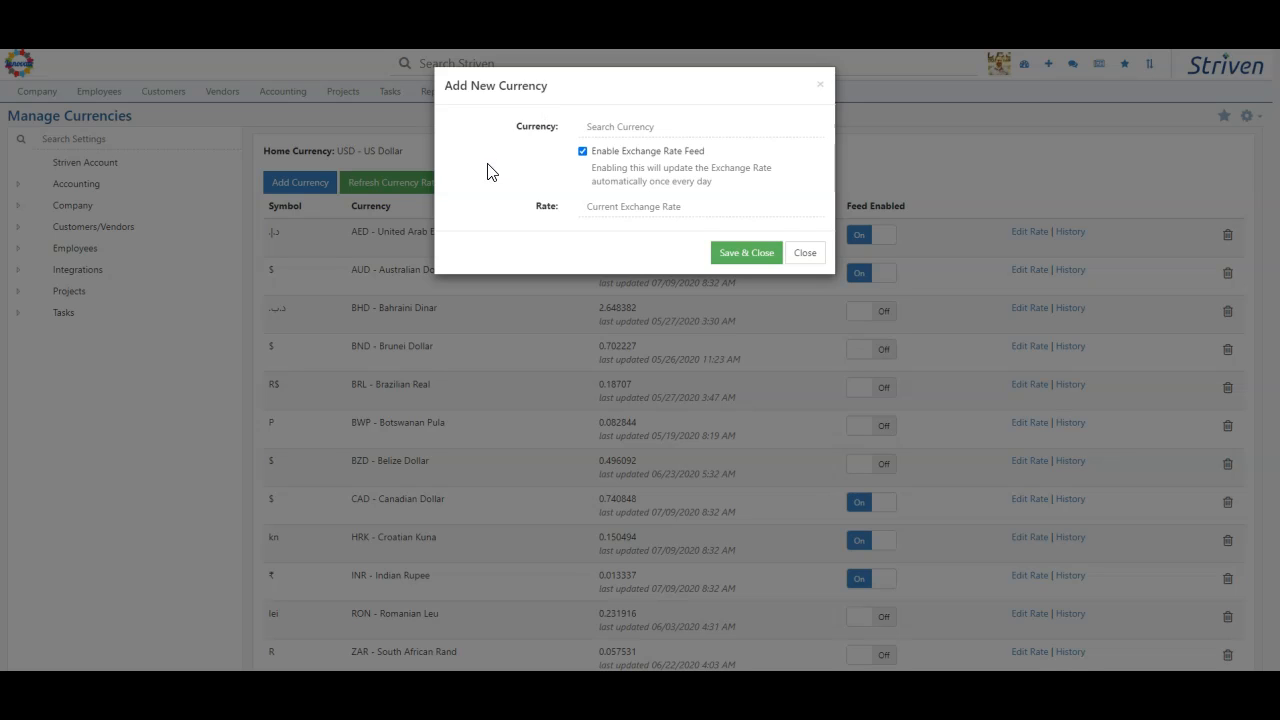
pyautogui.click(612, 153)
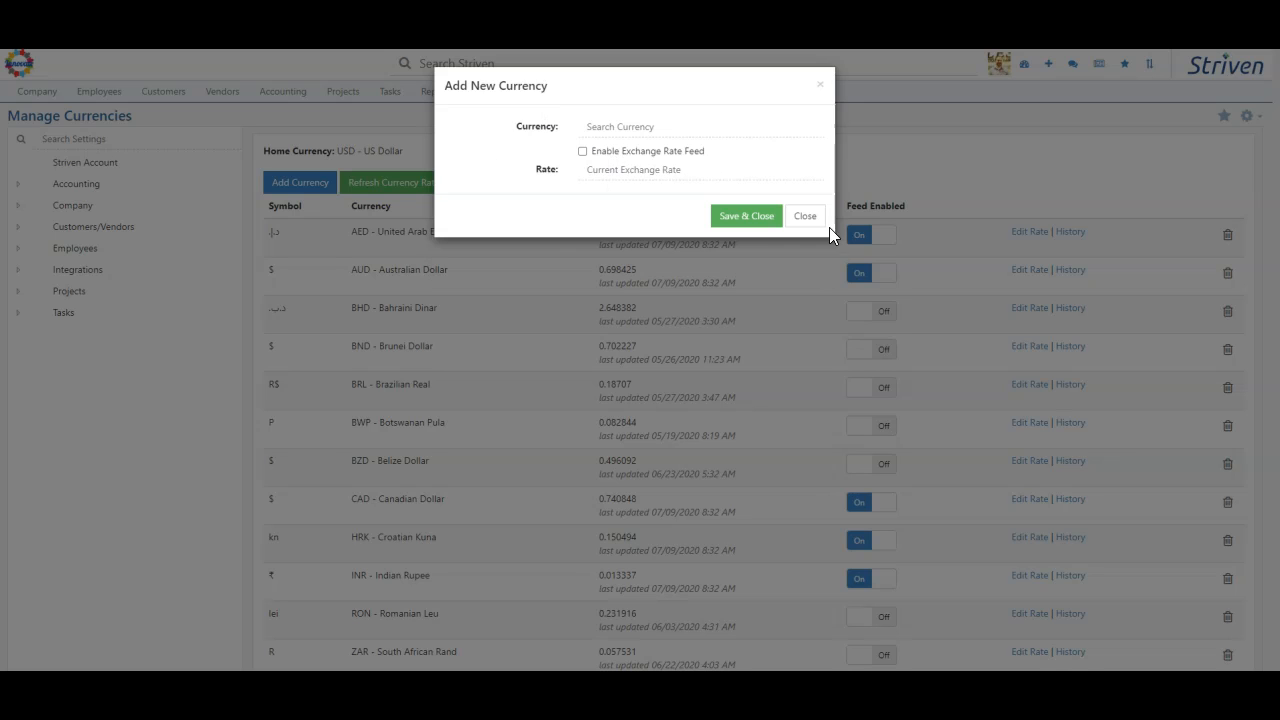
pyautogui.click(617, 180)
pyautogui.click(805, 215)
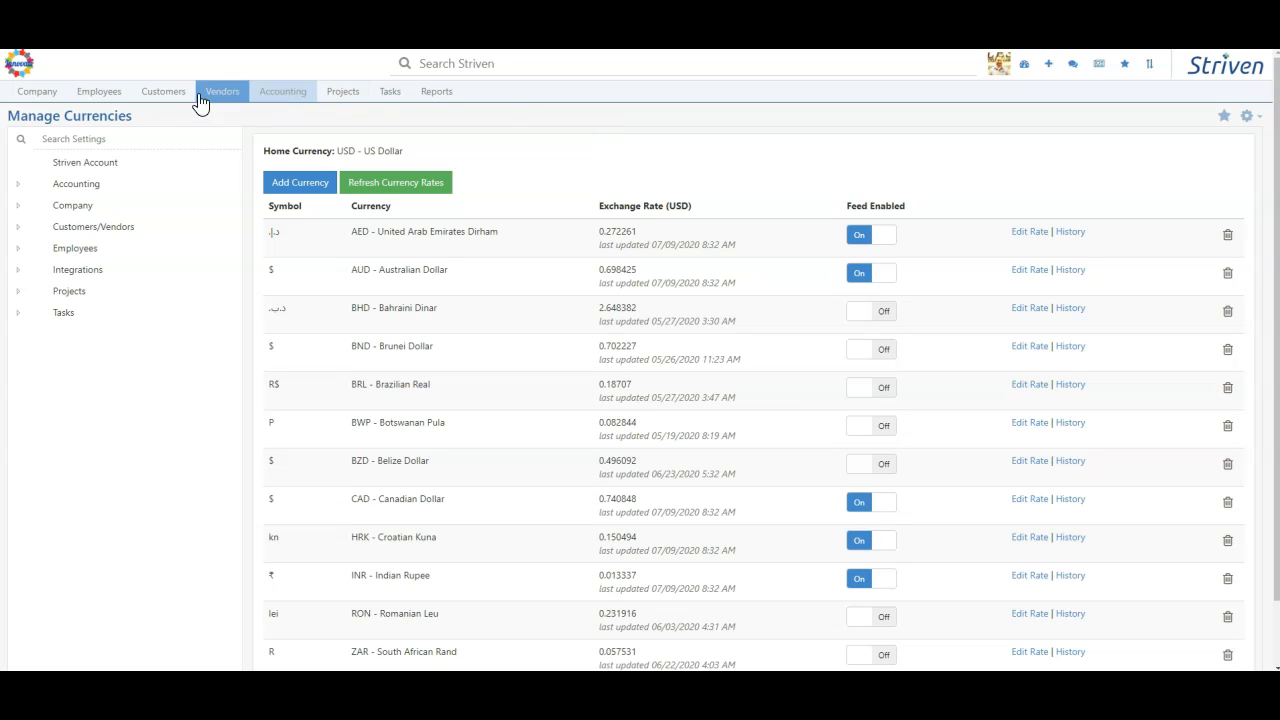
# - Open the Pelican Freight Co record from the customer list for editing
pyautogui.click(163, 97)
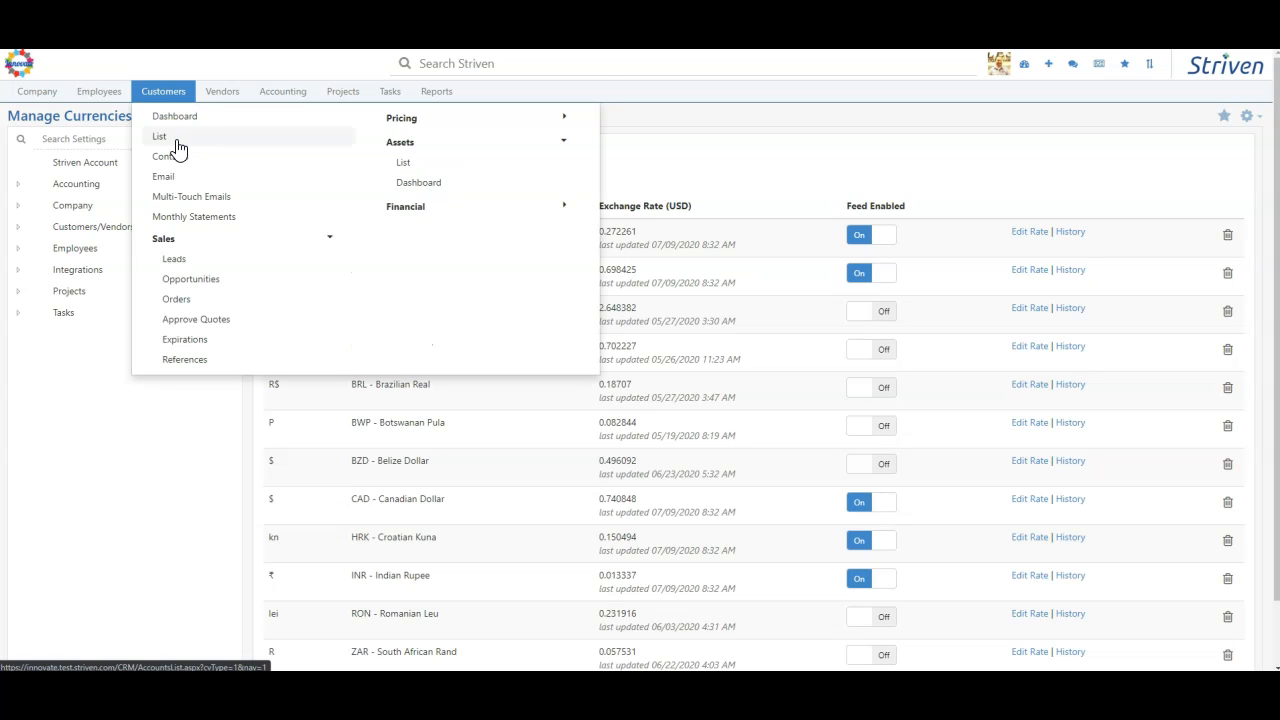
pyautogui.click(176, 144)
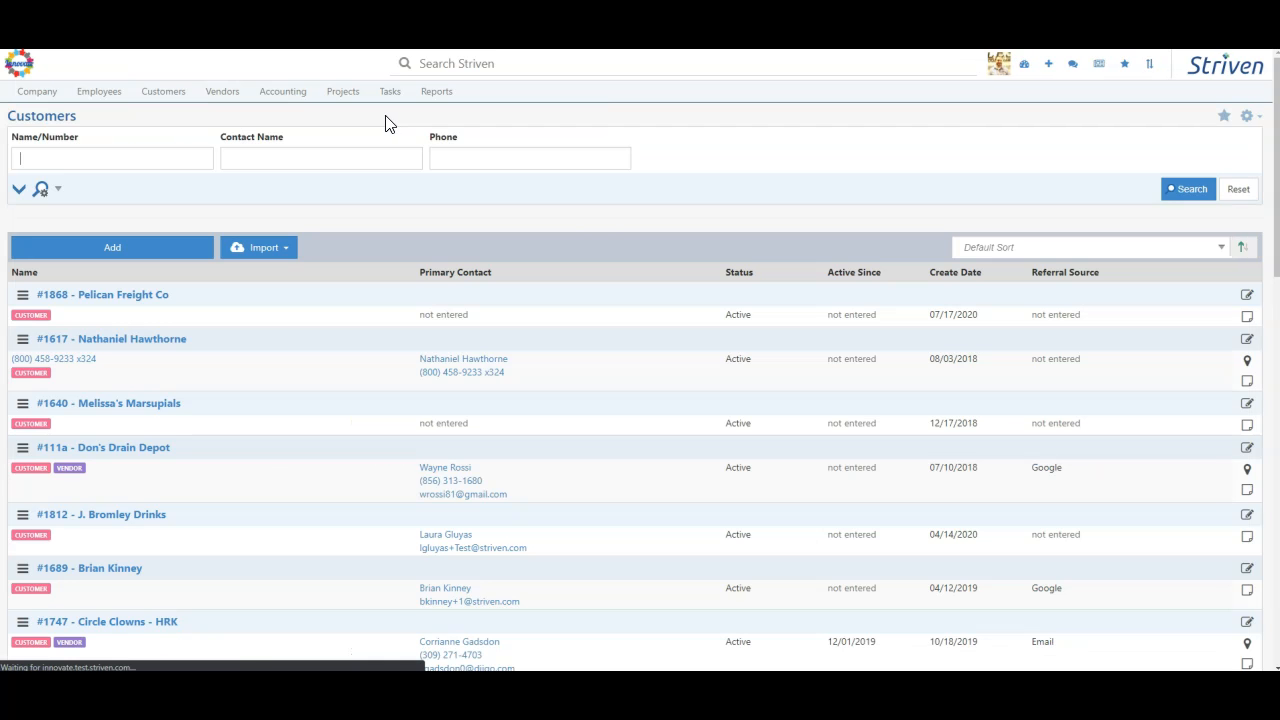
pyautogui.click(63, 298)
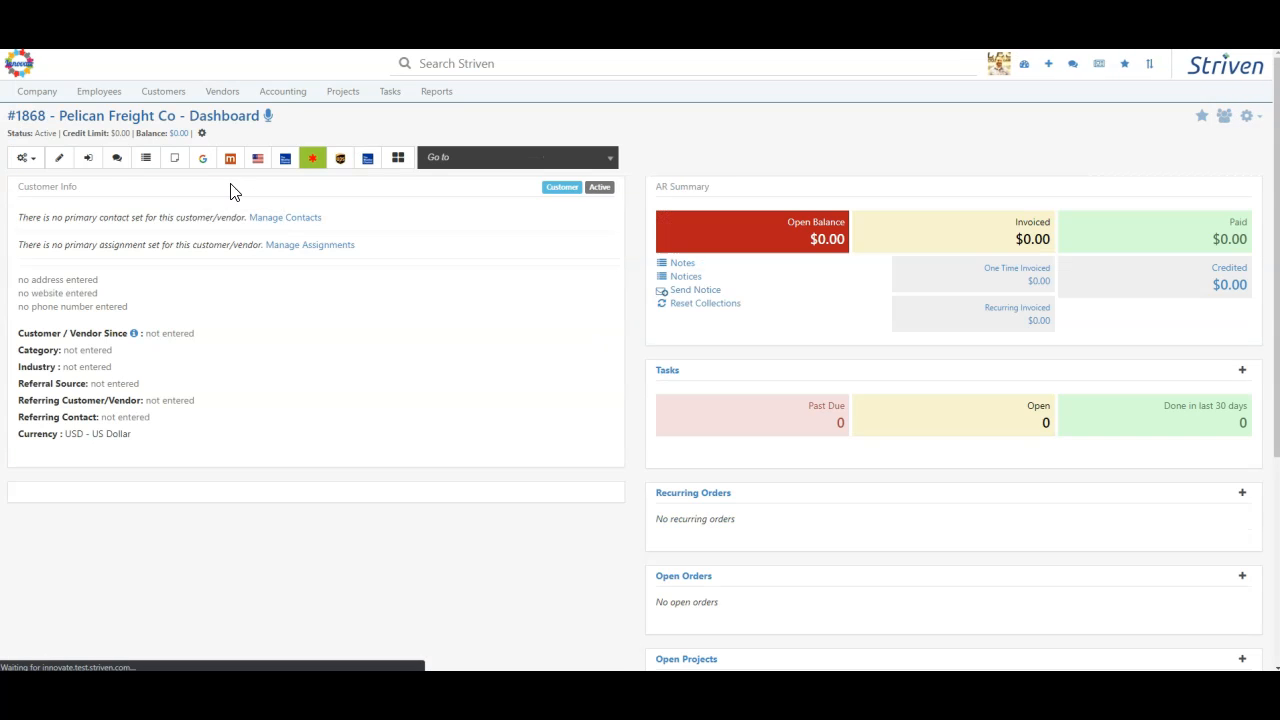
pyautogui.click(58, 160)
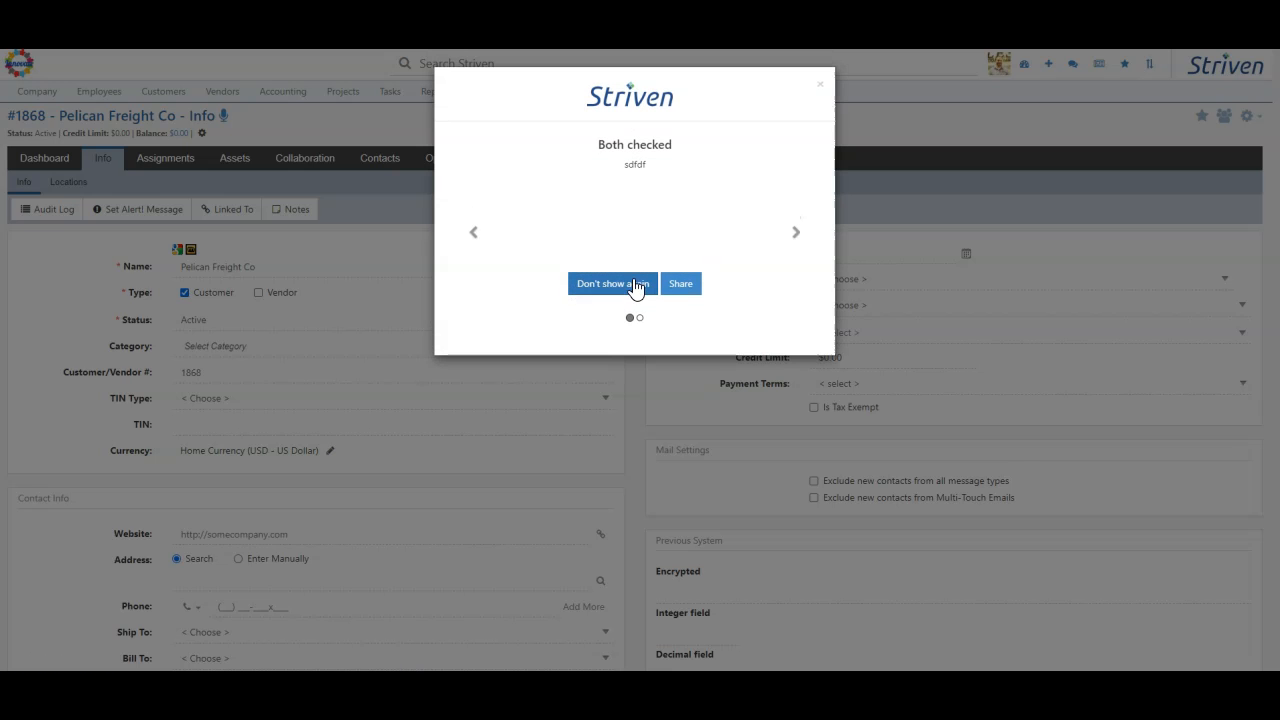
pyautogui.click(630, 286)
pyautogui.click(632, 286)
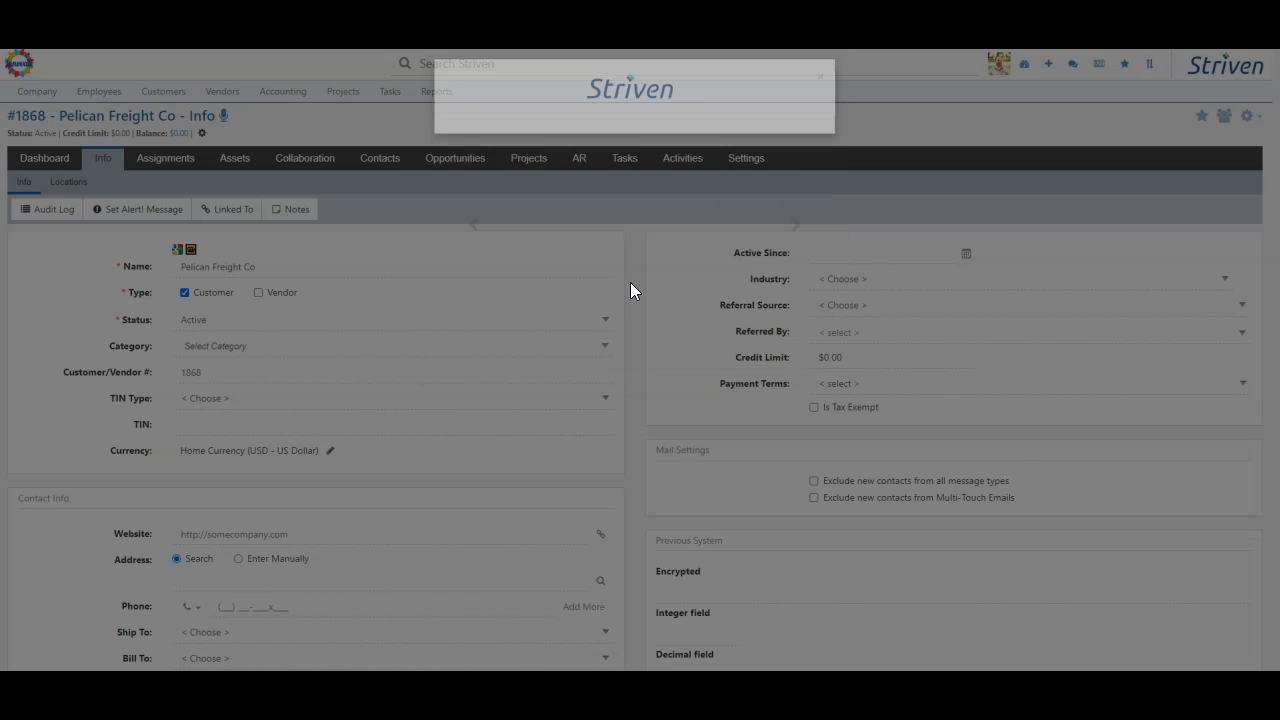
# - Set Pelican Freight Co's currency to AUD - Australian Dollar and save the customer record
pyautogui.moveTo(112, 458); pyautogui.dragTo(383, 468)
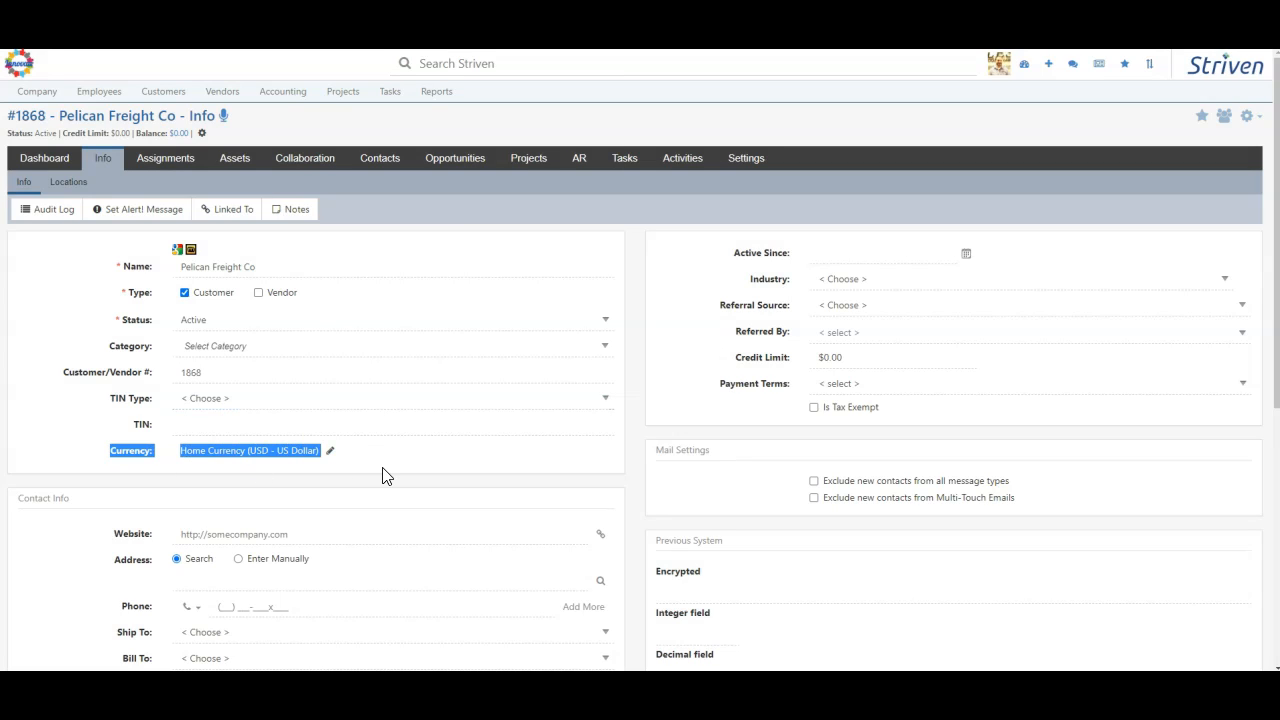
pyautogui.click(386, 476)
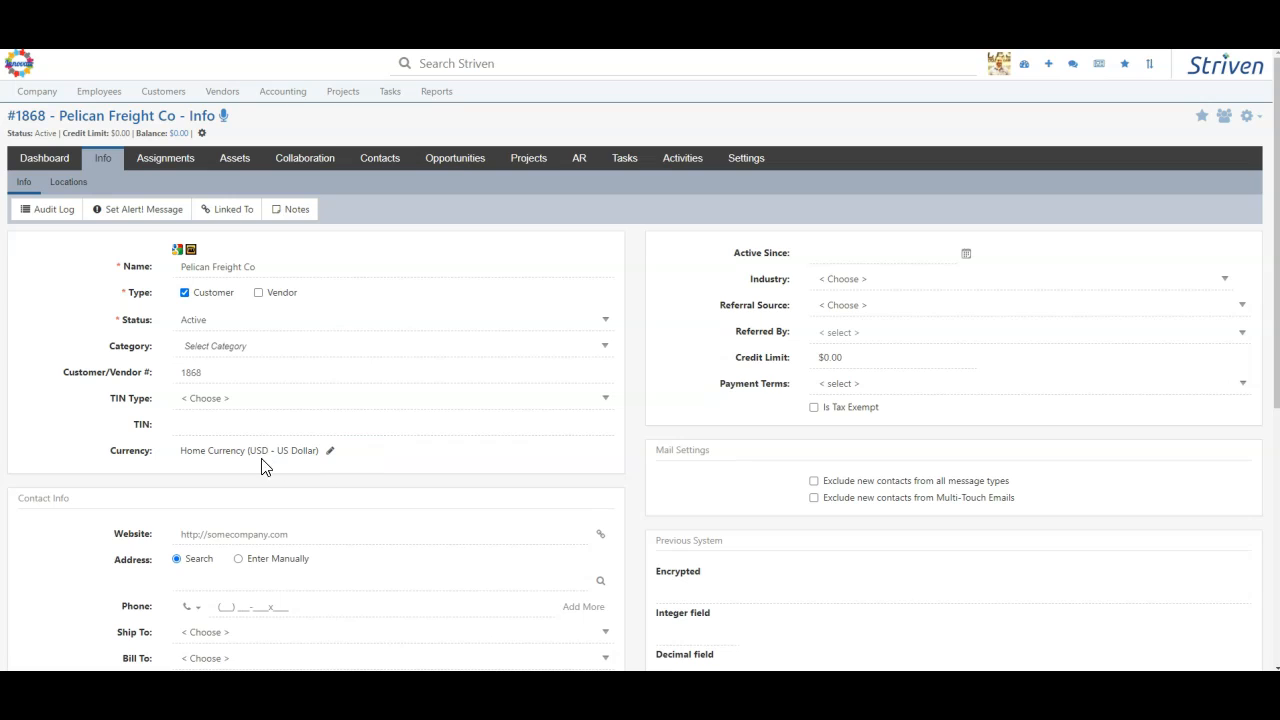
pyautogui.click(330, 451)
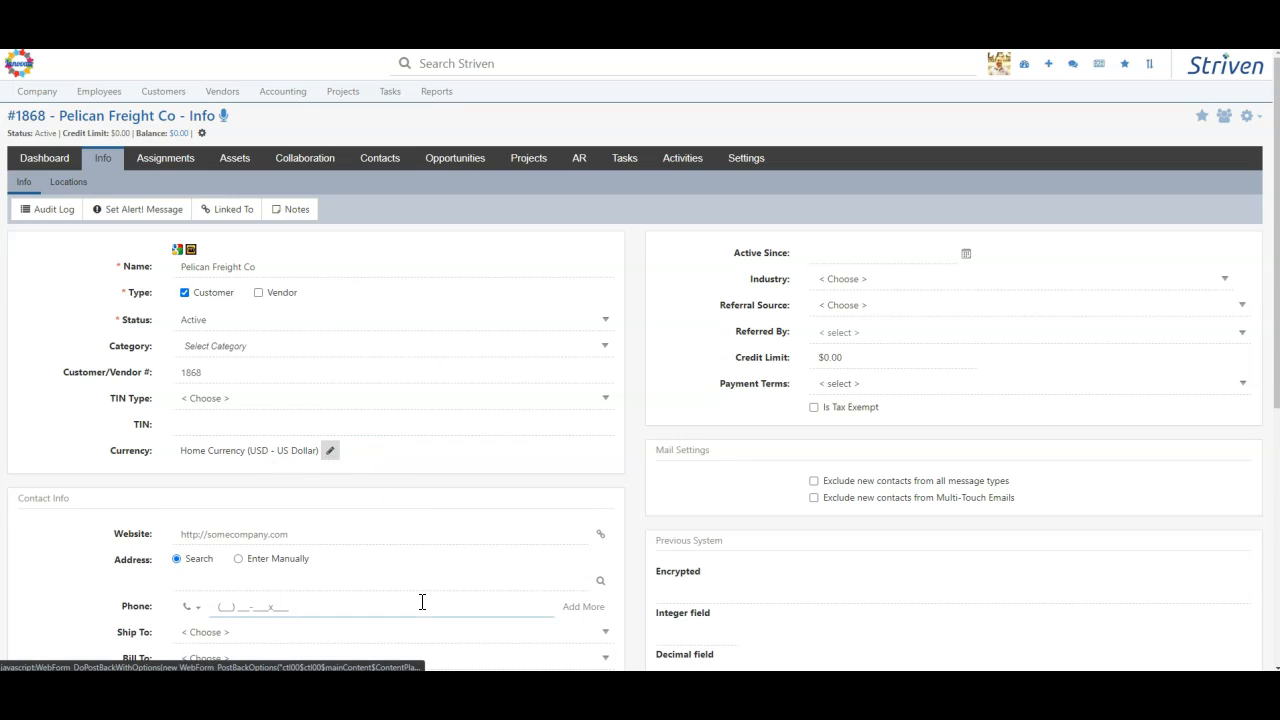
pyautogui.click(253, 459)
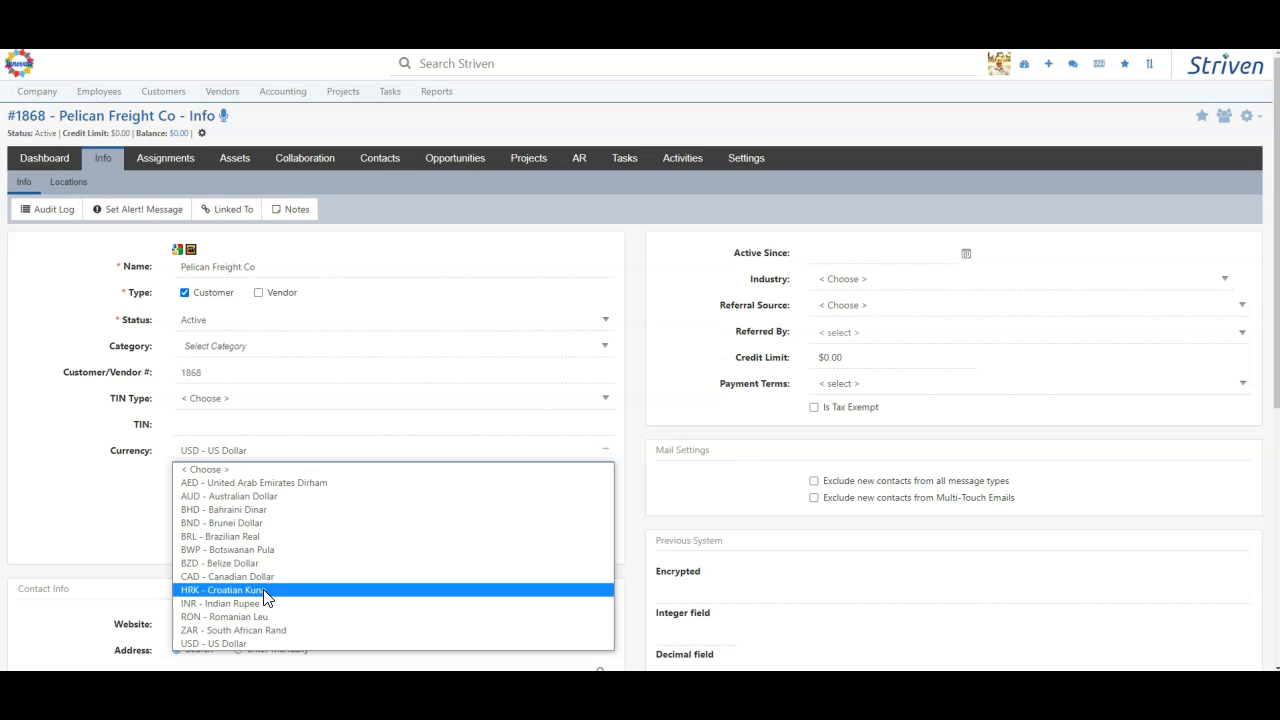
pyautogui.click(240, 497)
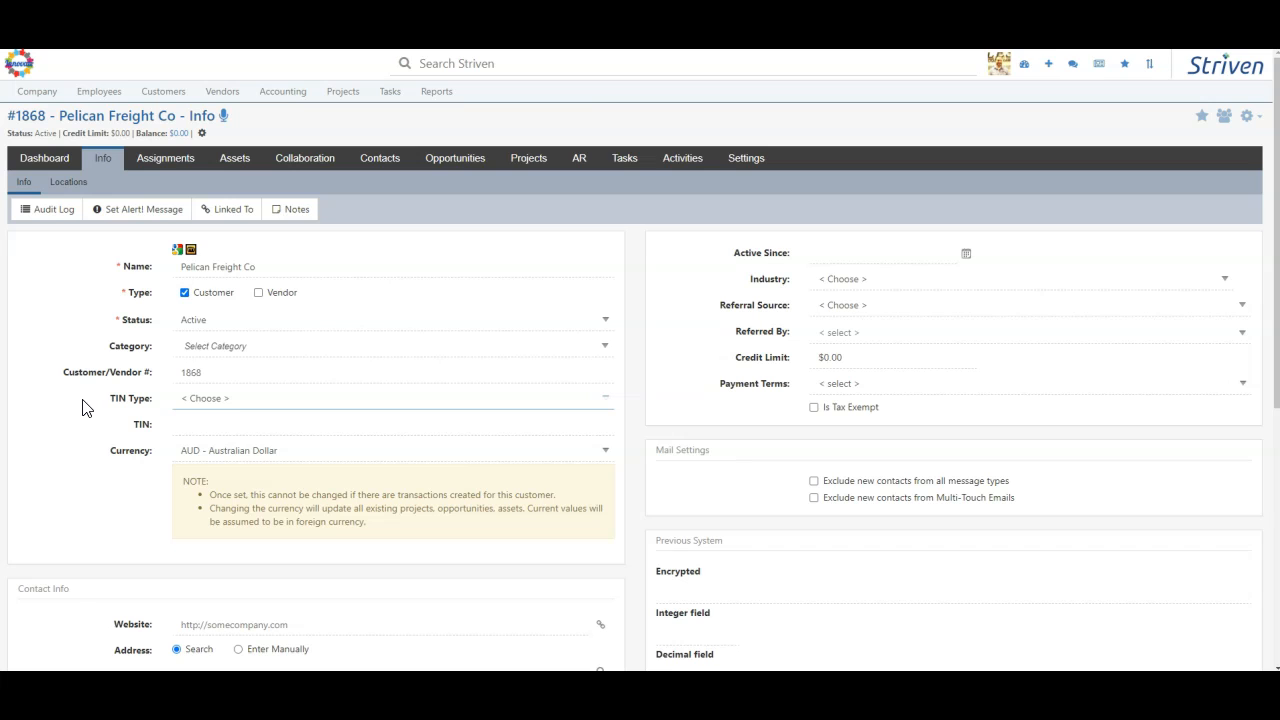
pyautogui.scroll(-5, 83, 408)
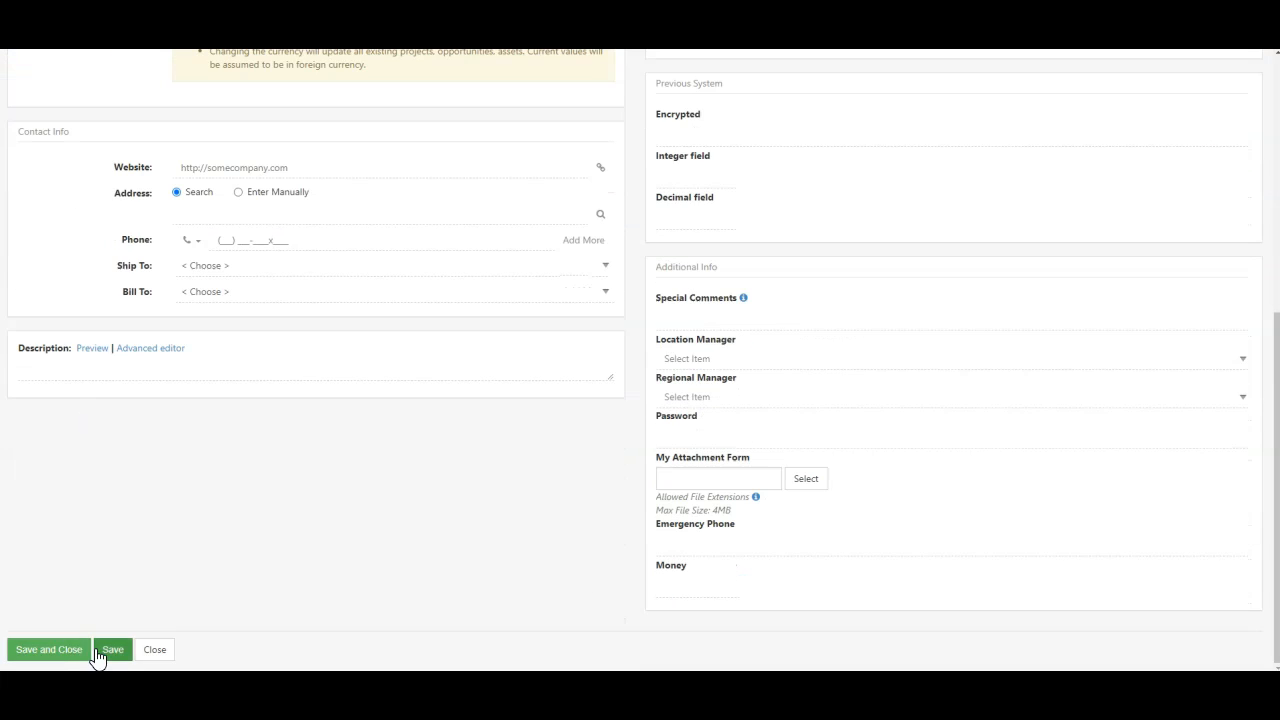
pyautogui.click(104, 652)
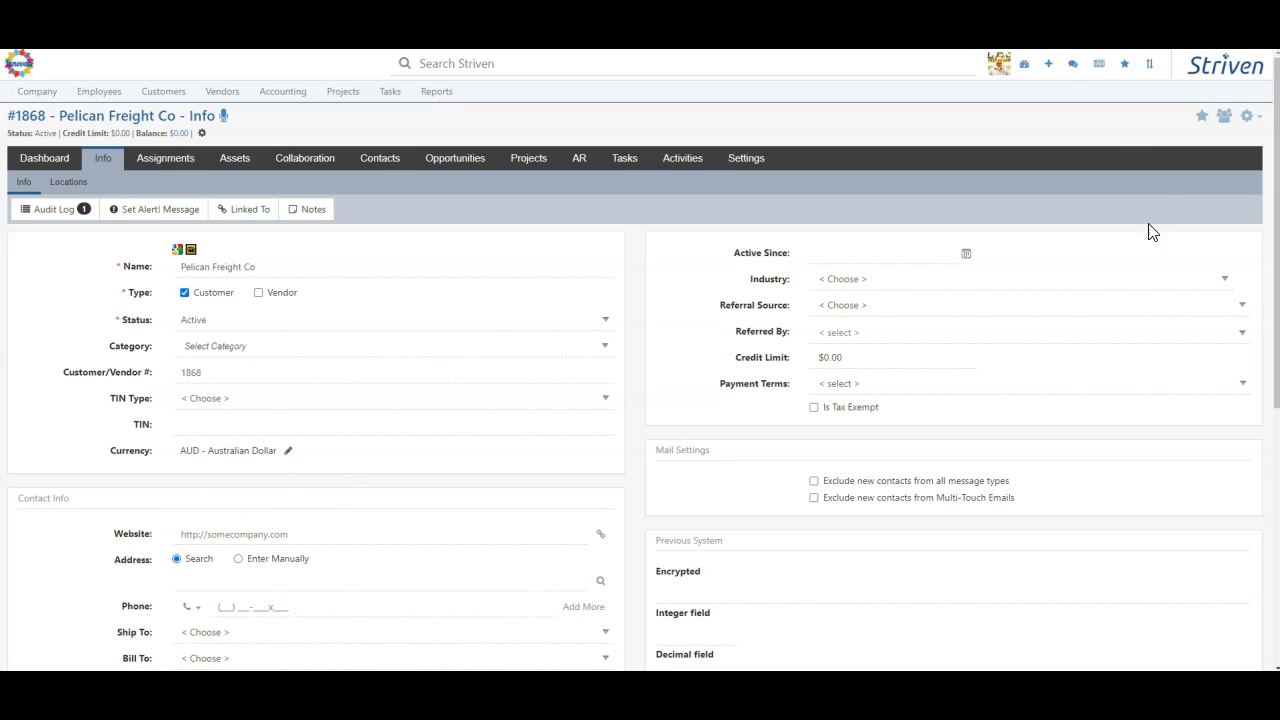
# - Start a new sales order for customer Pelican Freight Co and accept the page refresh that applies the customer's currency
pyautogui.click(1048, 63)
pyautogui.click(1057, 166)
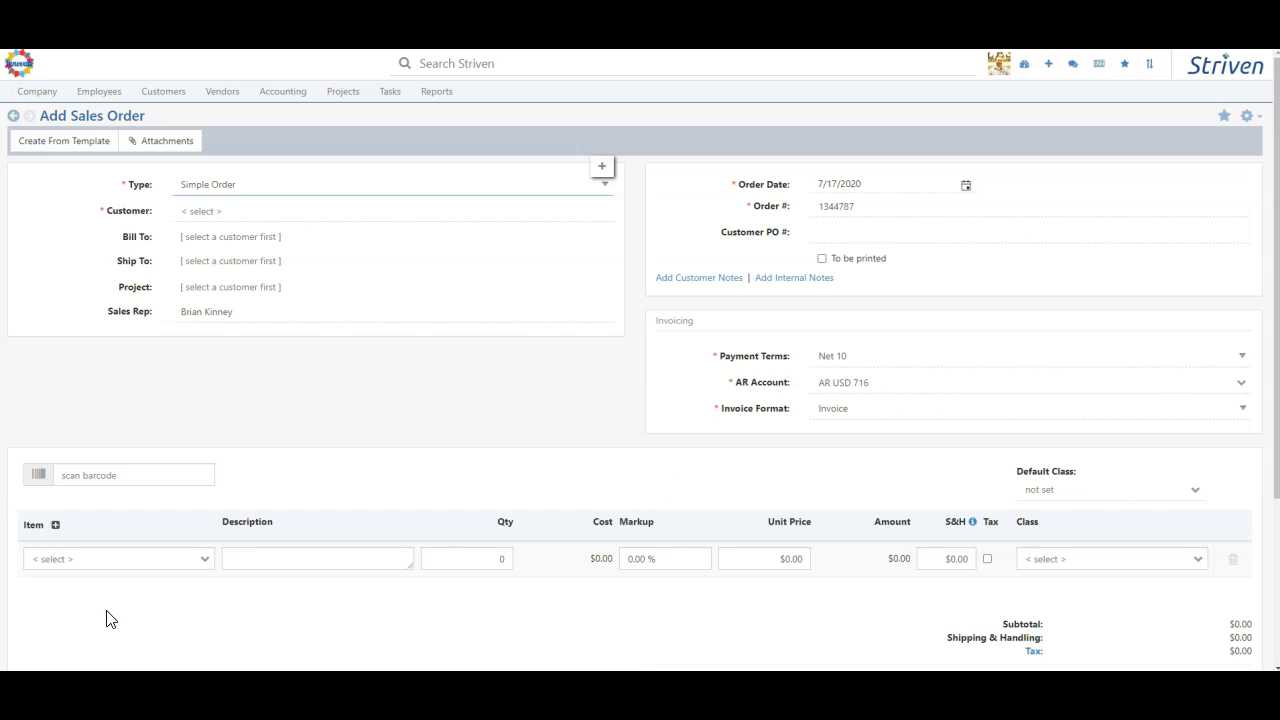
pyautogui.click(593, 559)
pyautogui.click(600, 559)
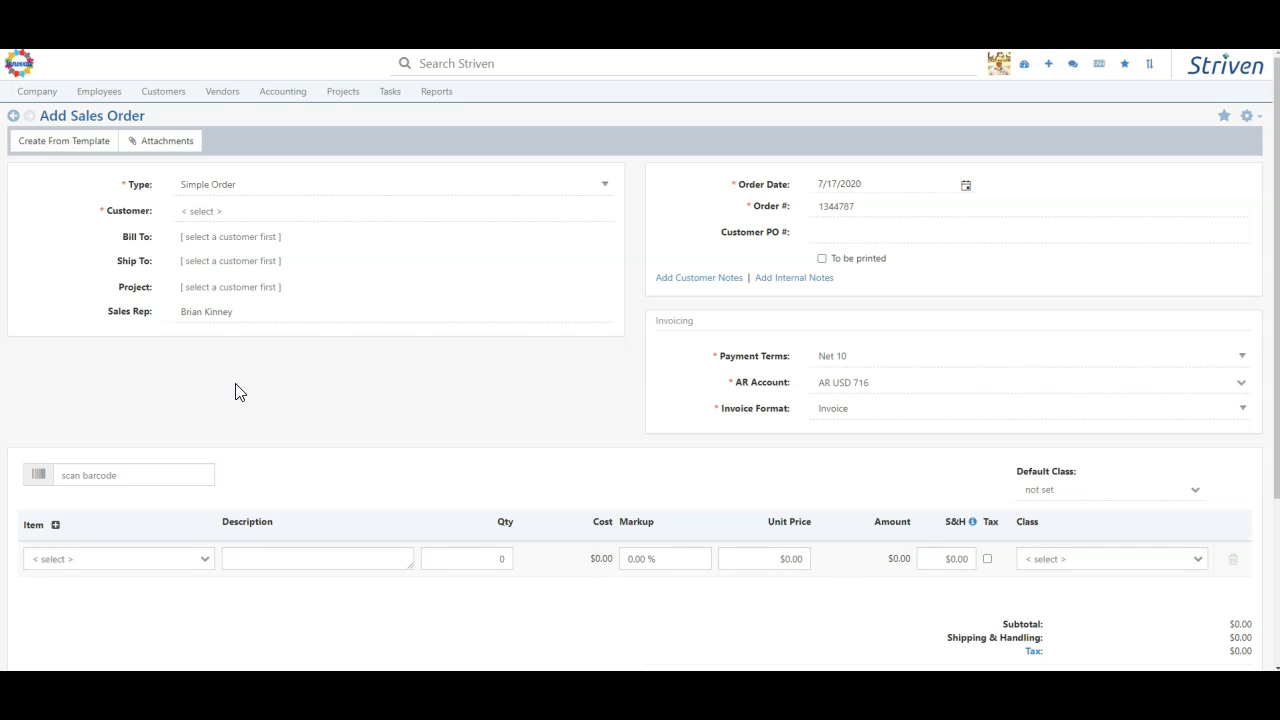
pyautogui.click(212, 210)
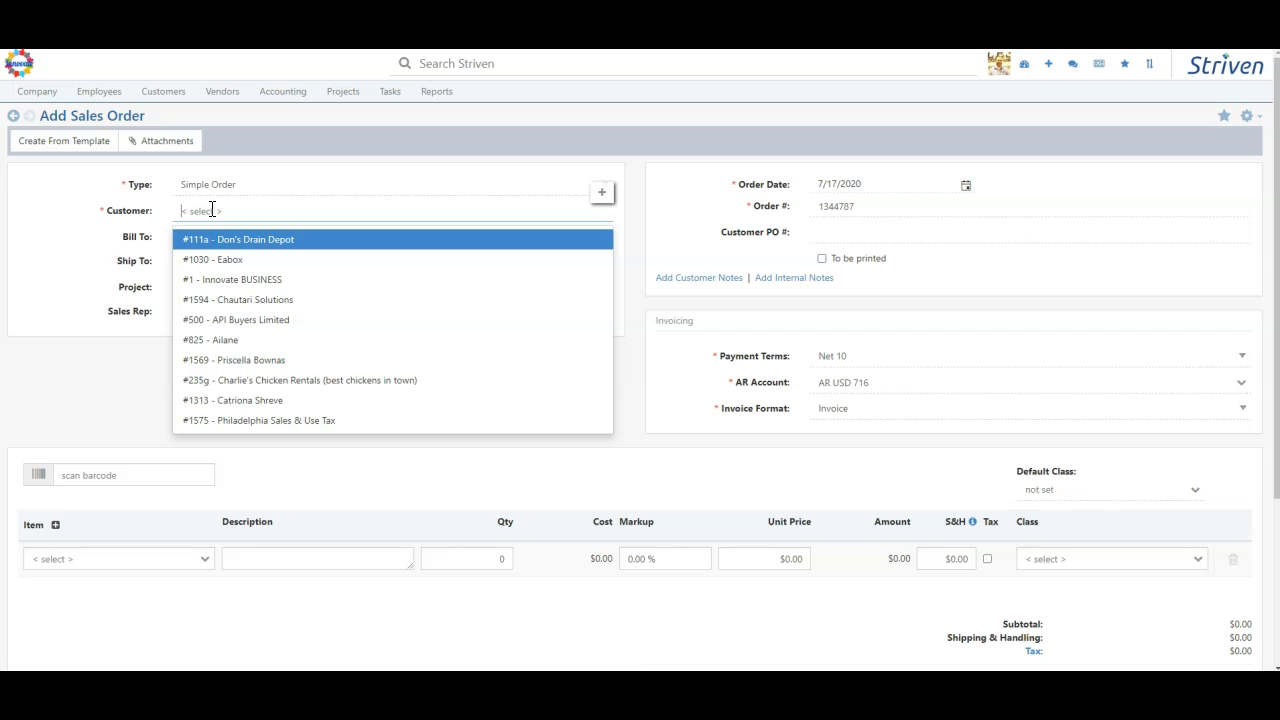
pyautogui.write('pelican')
pyautogui.click(250, 242)
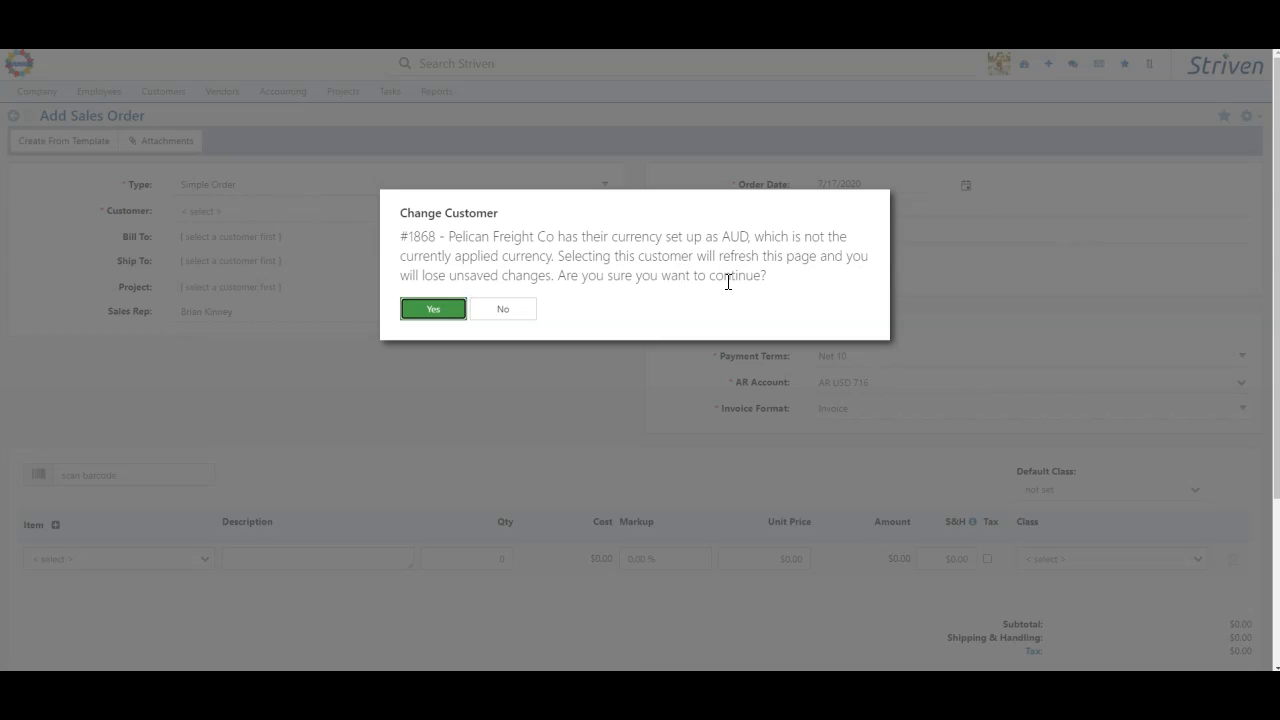
pyautogui.click(432, 310)
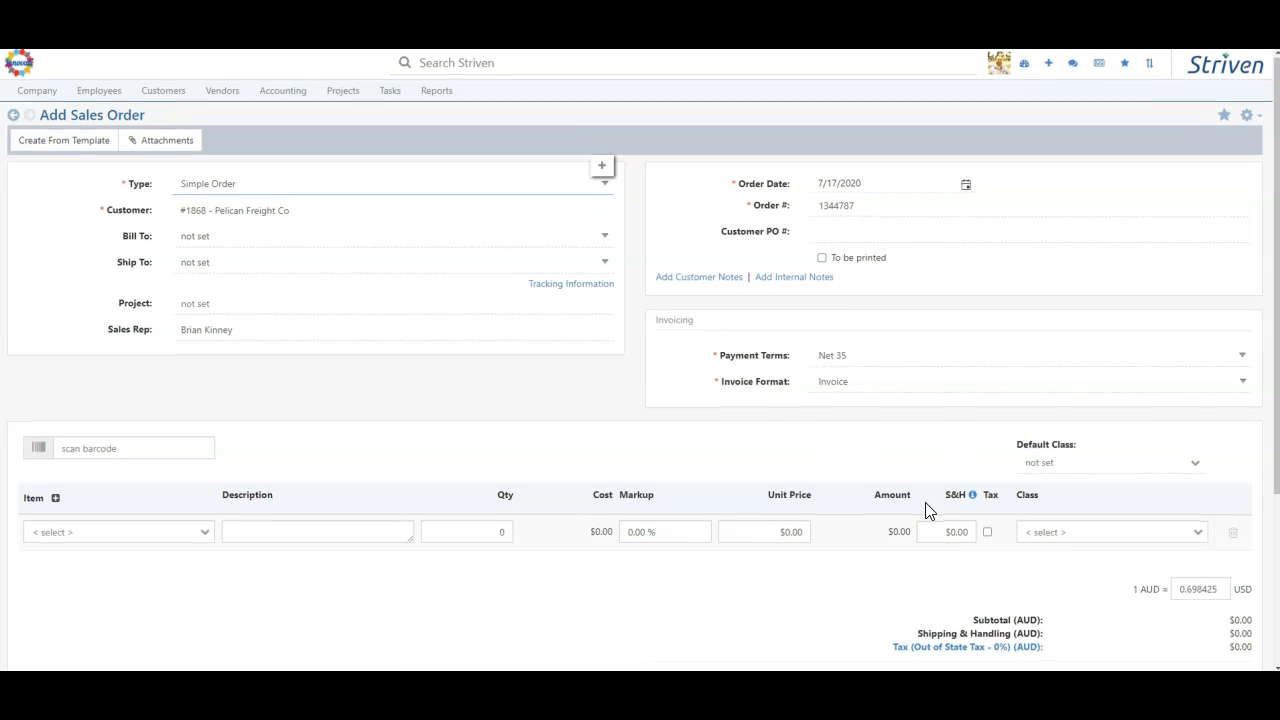
# - Check the order's AUD to USD exchange rate, add the $10 Item as the first line, and review the order's totals
pyautogui.scroll(-2, 925, 510)
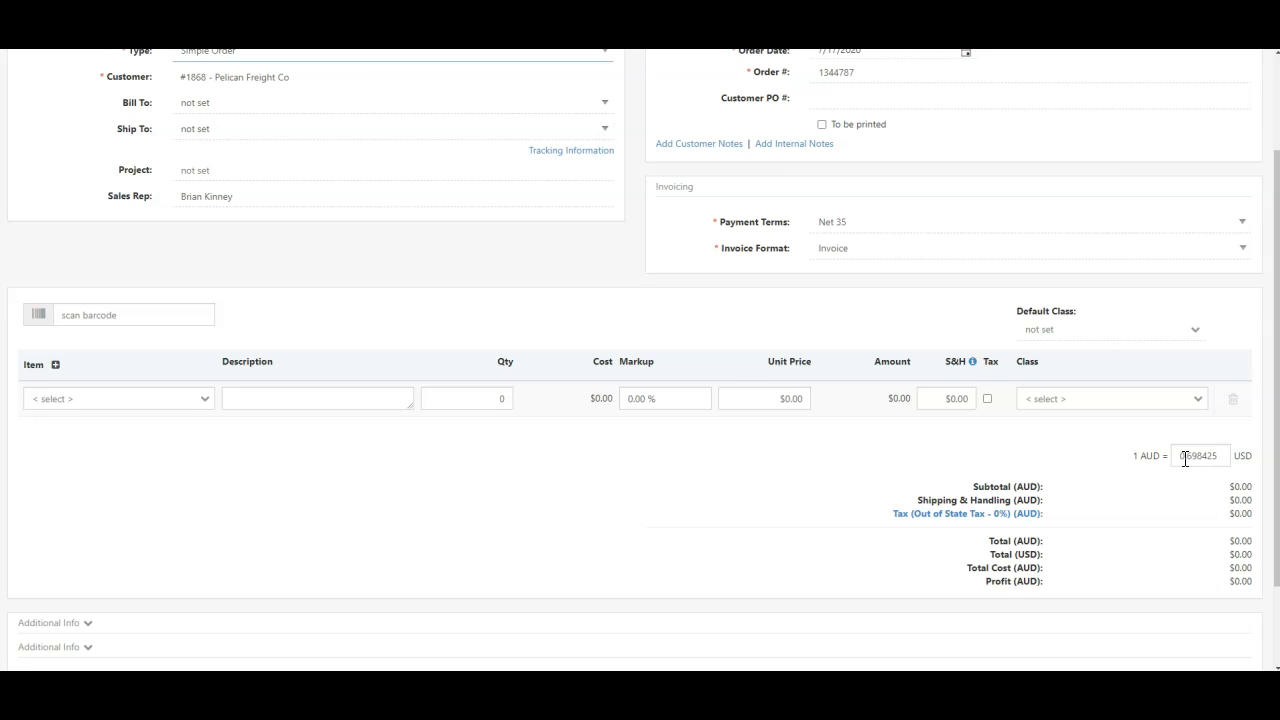
pyautogui.moveTo(1137, 457); pyautogui.dragTo(1221, 455)
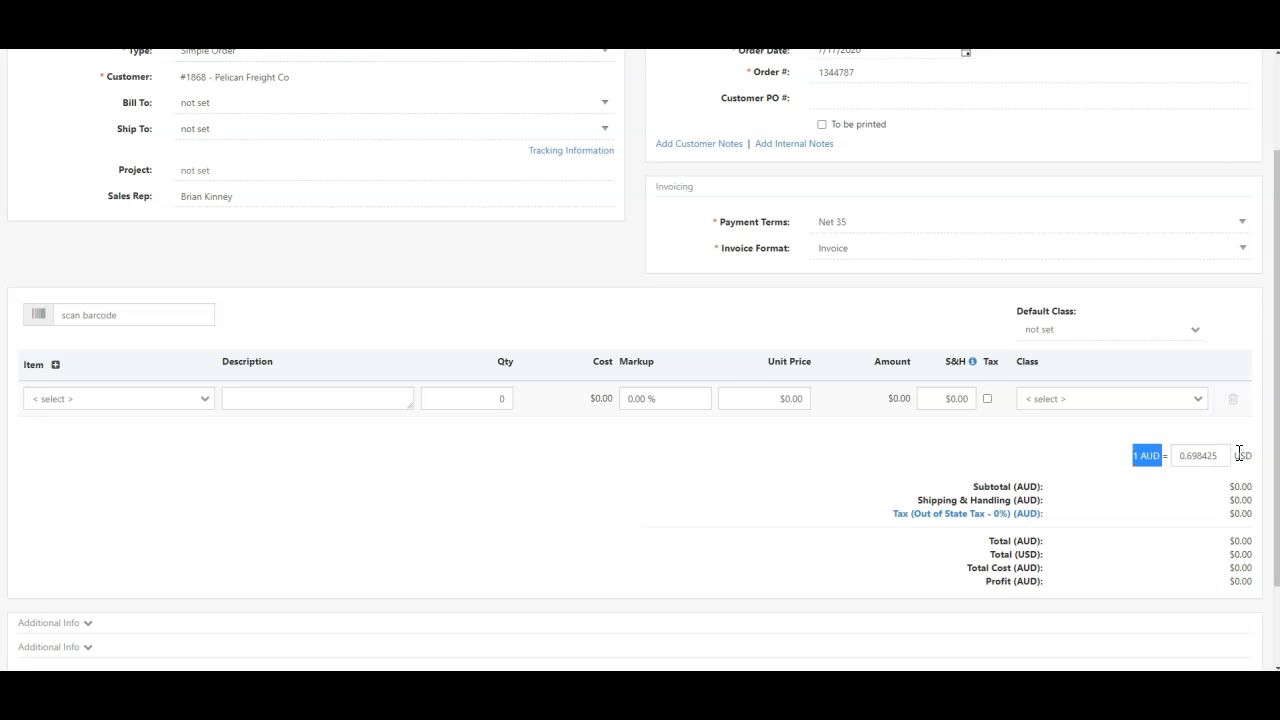
pyautogui.click(1053, 463)
pyautogui.click(127, 390)
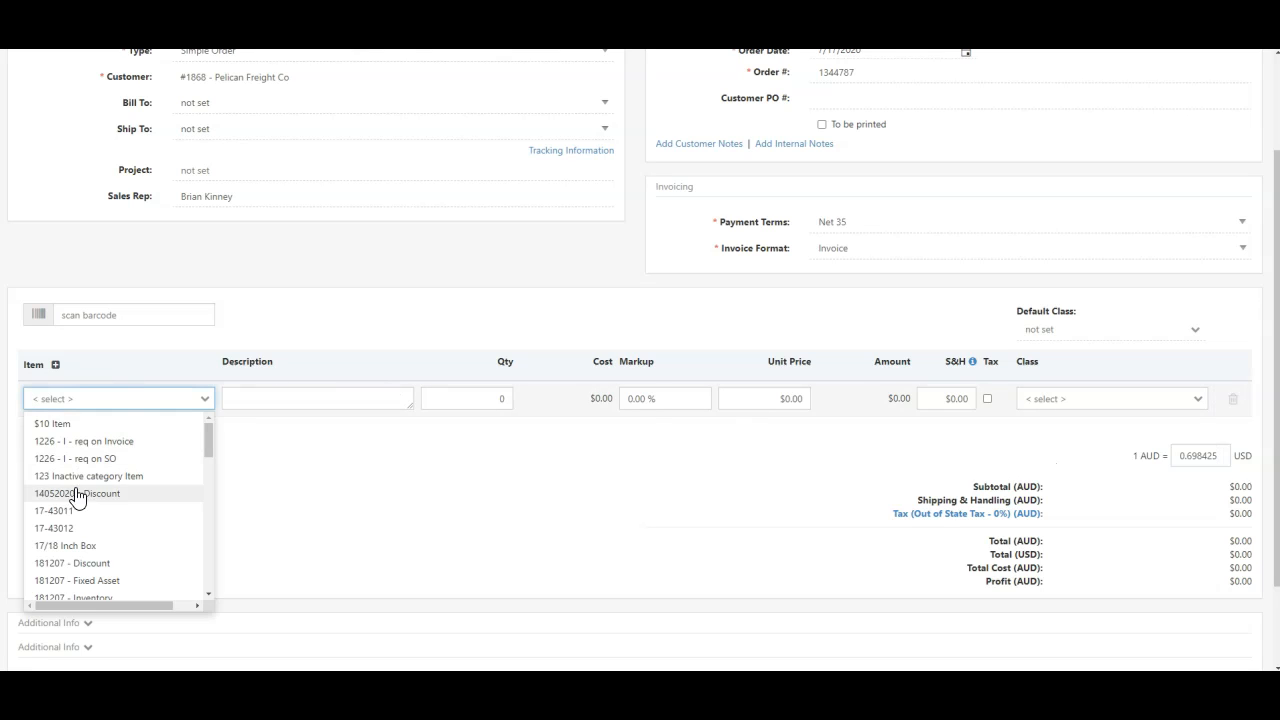
pyautogui.click(60, 424)
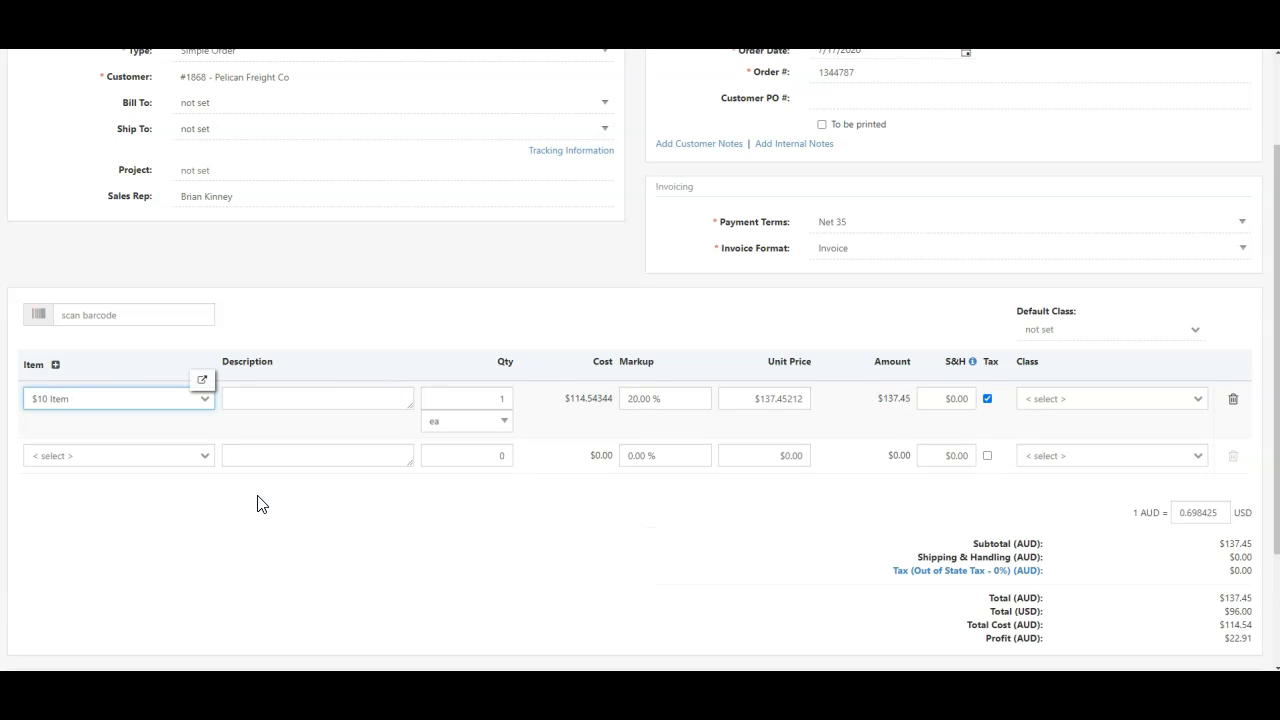
pyautogui.click(603, 305)
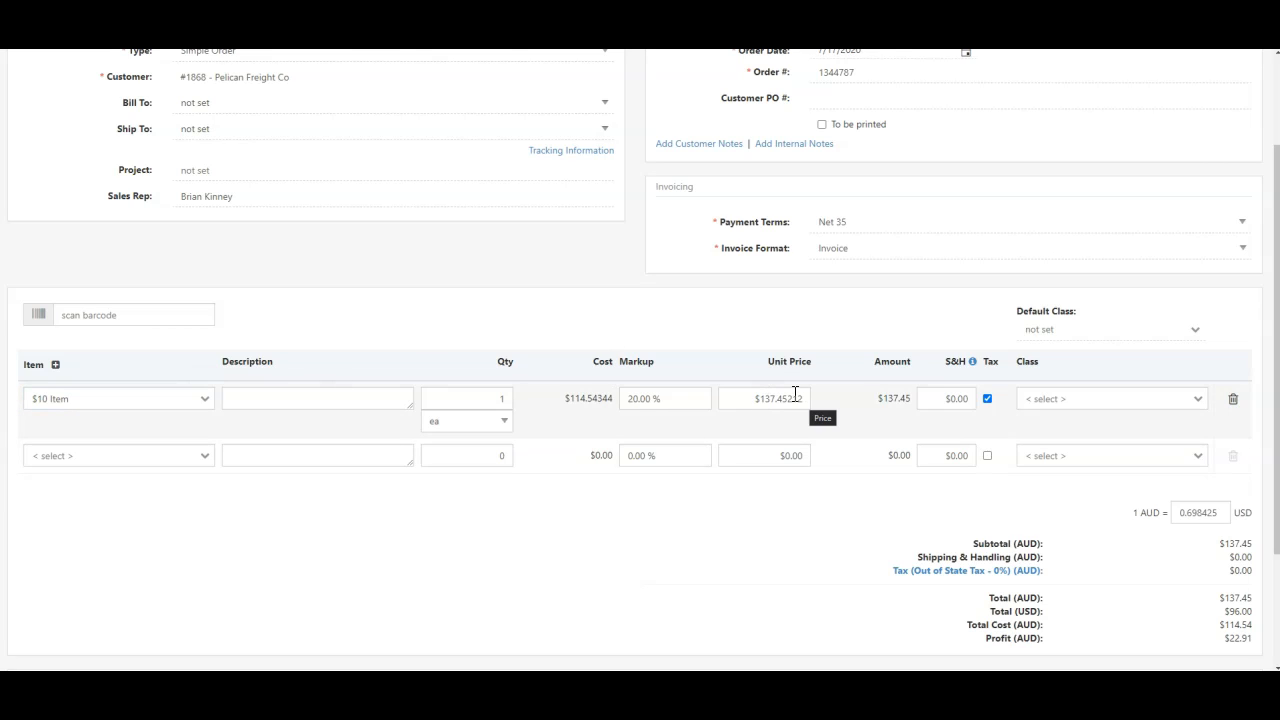
pyautogui.click(203, 381)
pyautogui.scroll(-2, 843, 534)
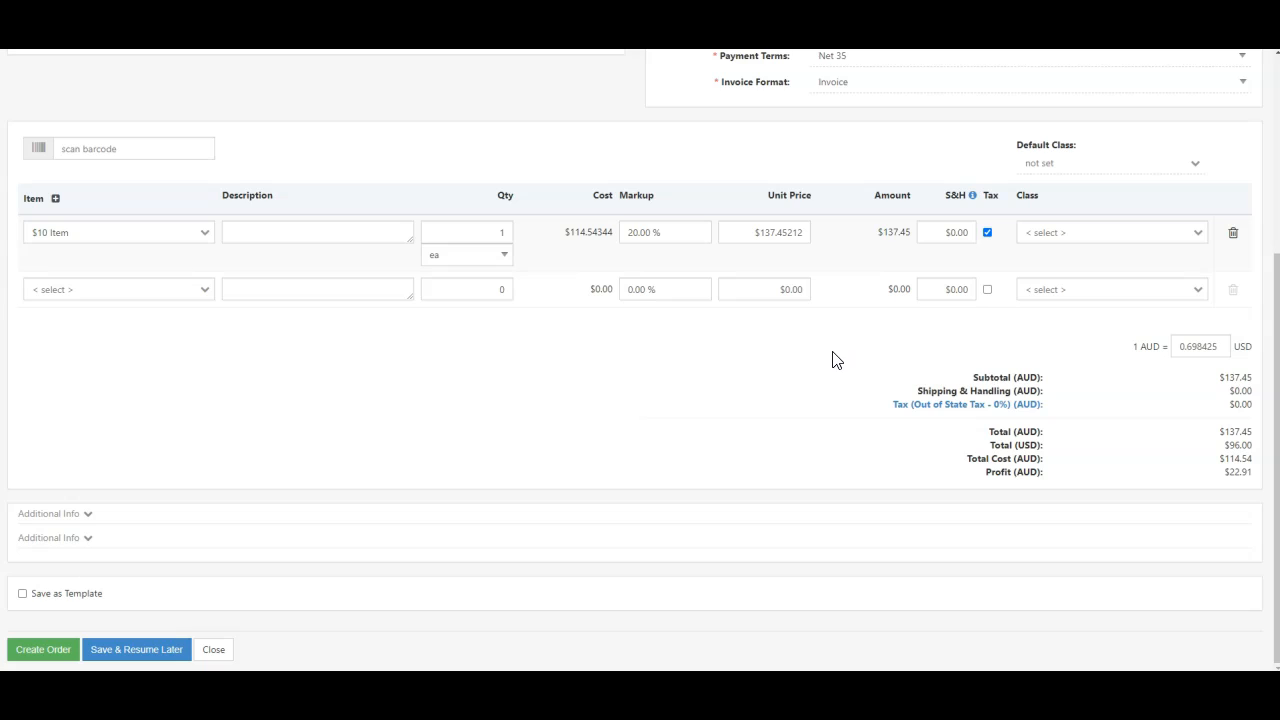
pyautogui.scroll(3, 834, 360)
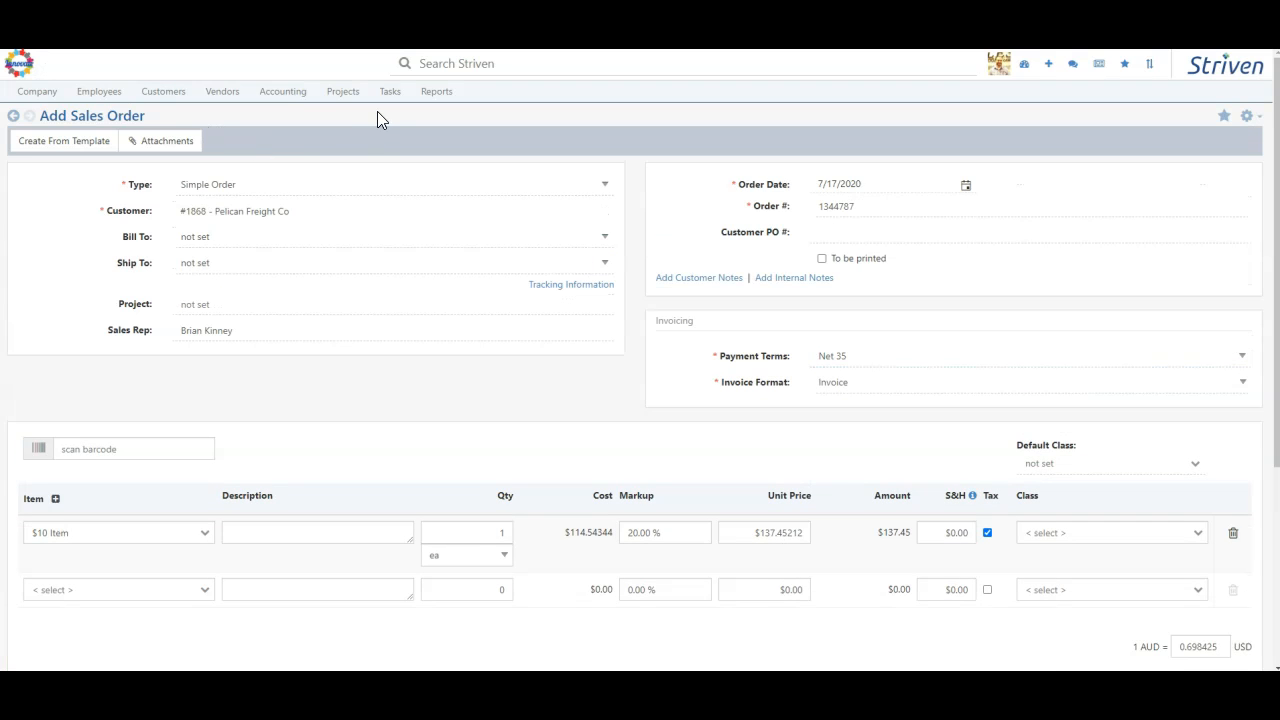
# - Leave the sales order and open The London Gasworks' dashboard from the customer list
pyautogui.moveTo(155, 93)
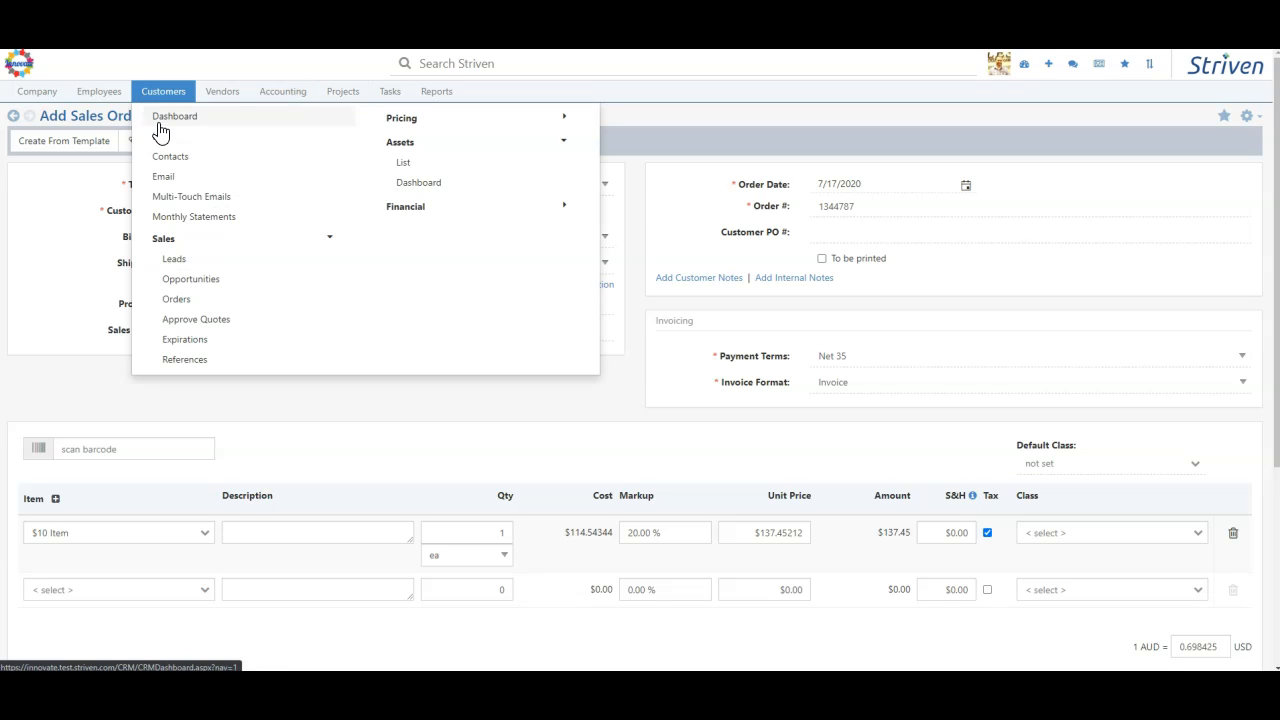
pyautogui.click(161, 138)
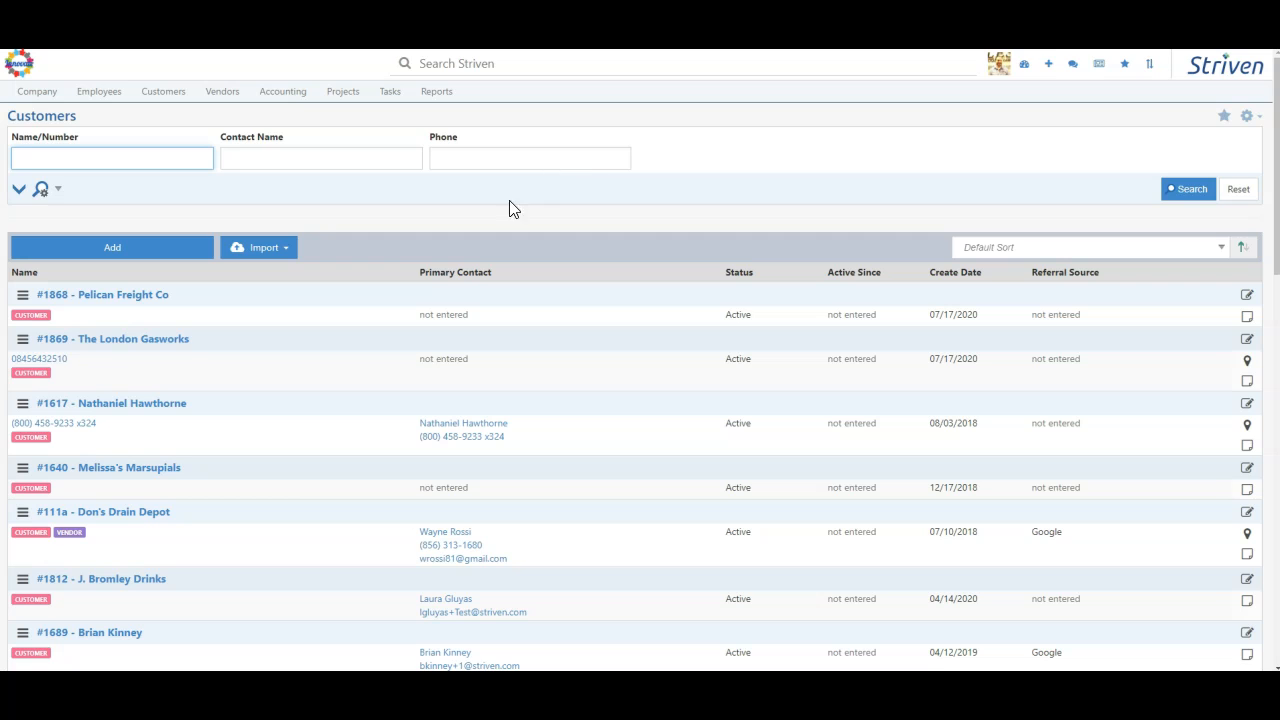
pyautogui.click(71, 354)
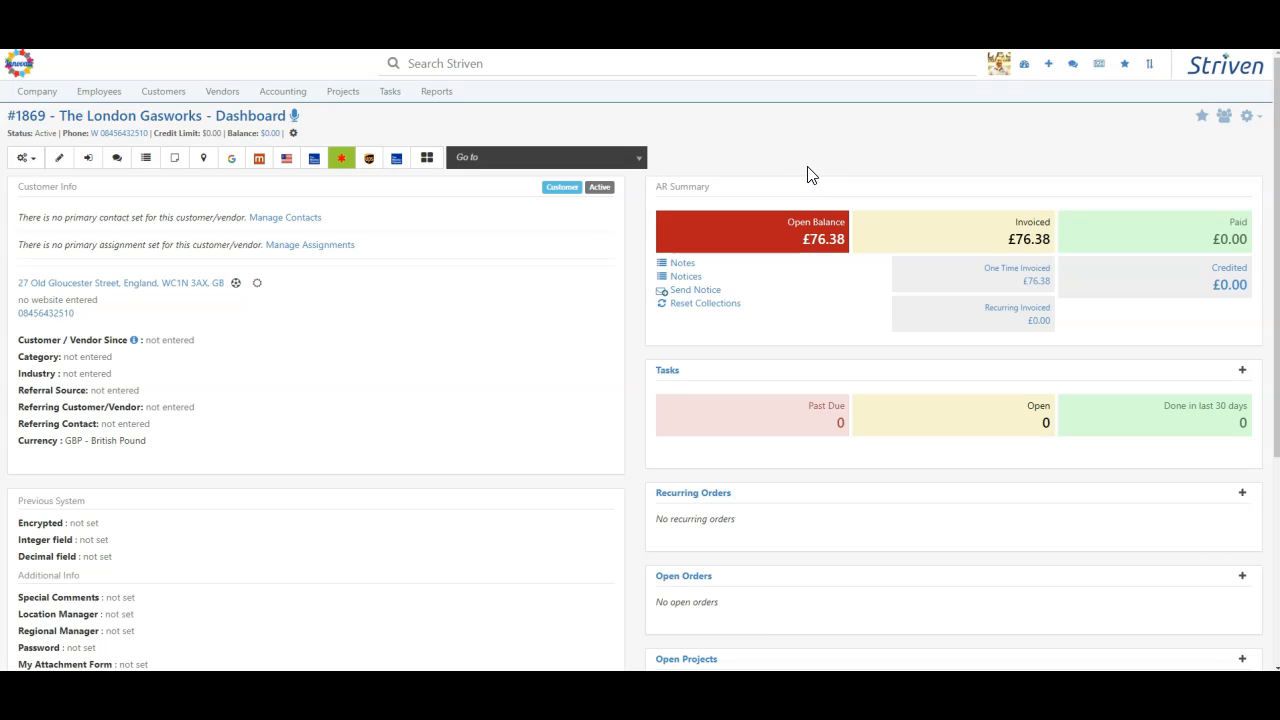
# - Open The London Gasworks' outstanding invoice from its open balance and examine the line item, the GBP to USD exchange rate and the USD total
pyautogui.click(807, 247)
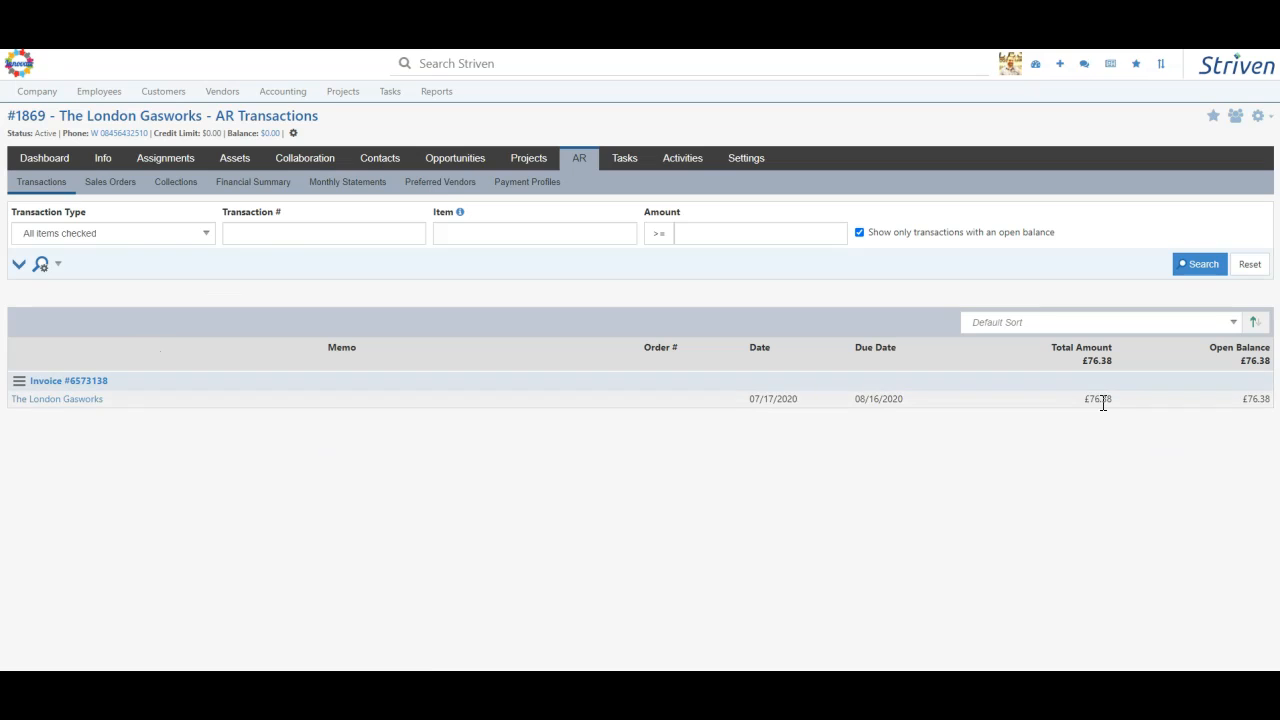
pyautogui.click(75, 385)
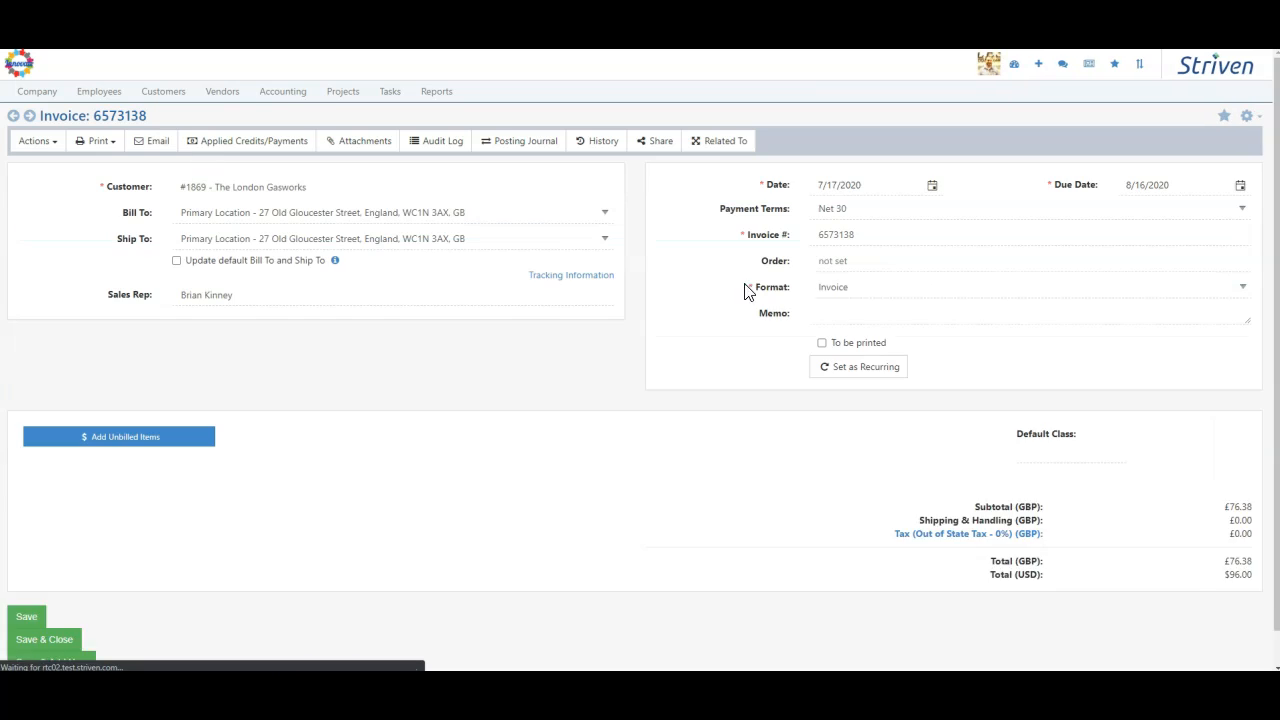
pyautogui.scroll(-3, 1074, 447)
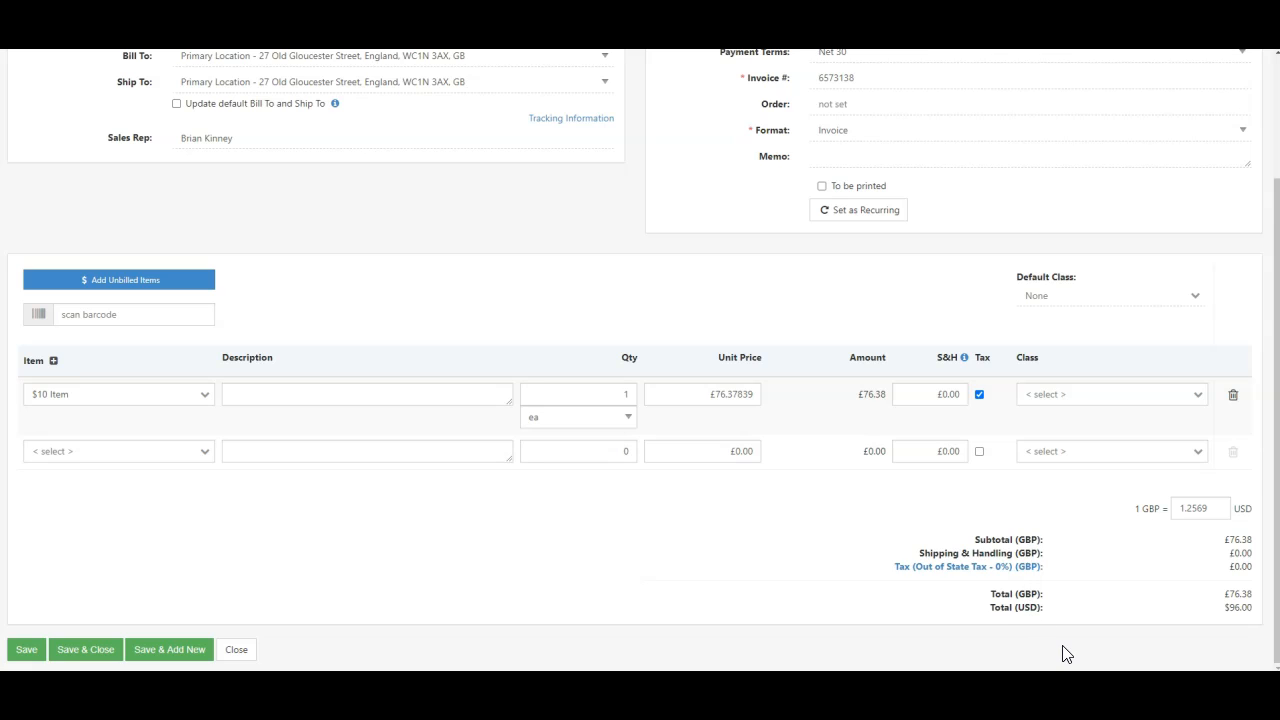
pyautogui.moveTo(1000, 607); pyautogui.dragTo(1270, 614)
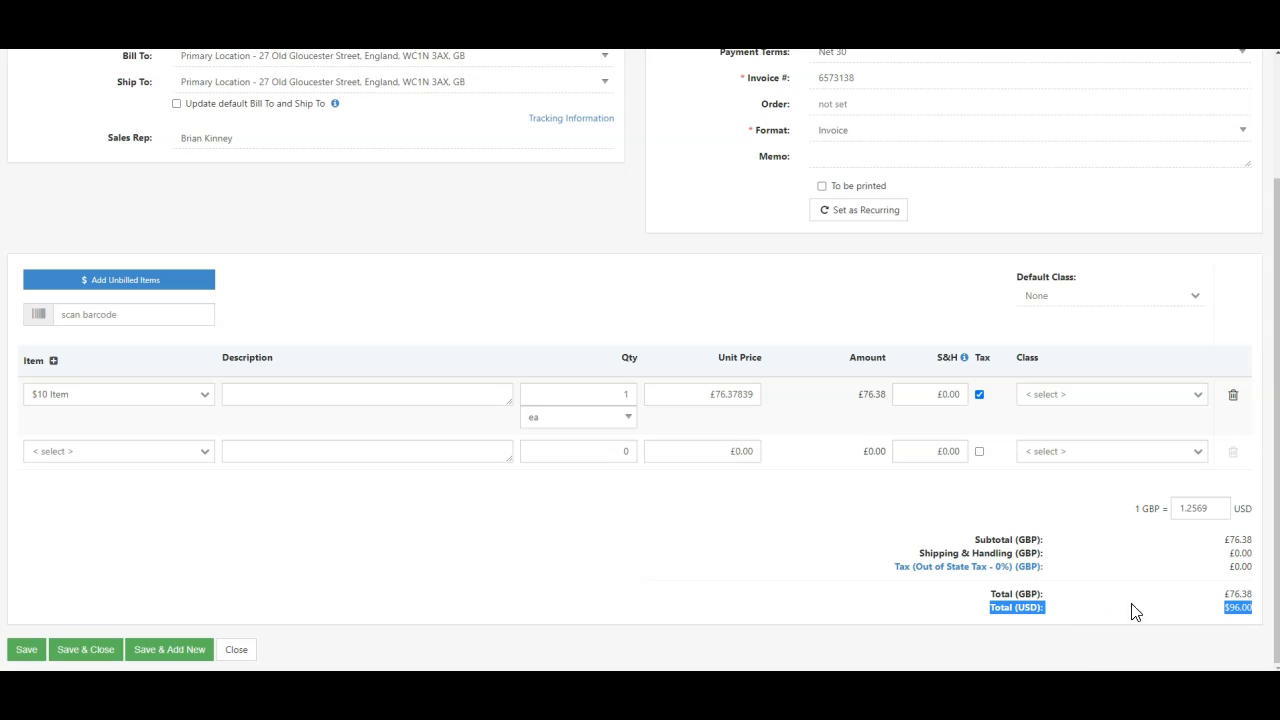
pyautogui.click(1062, 500)
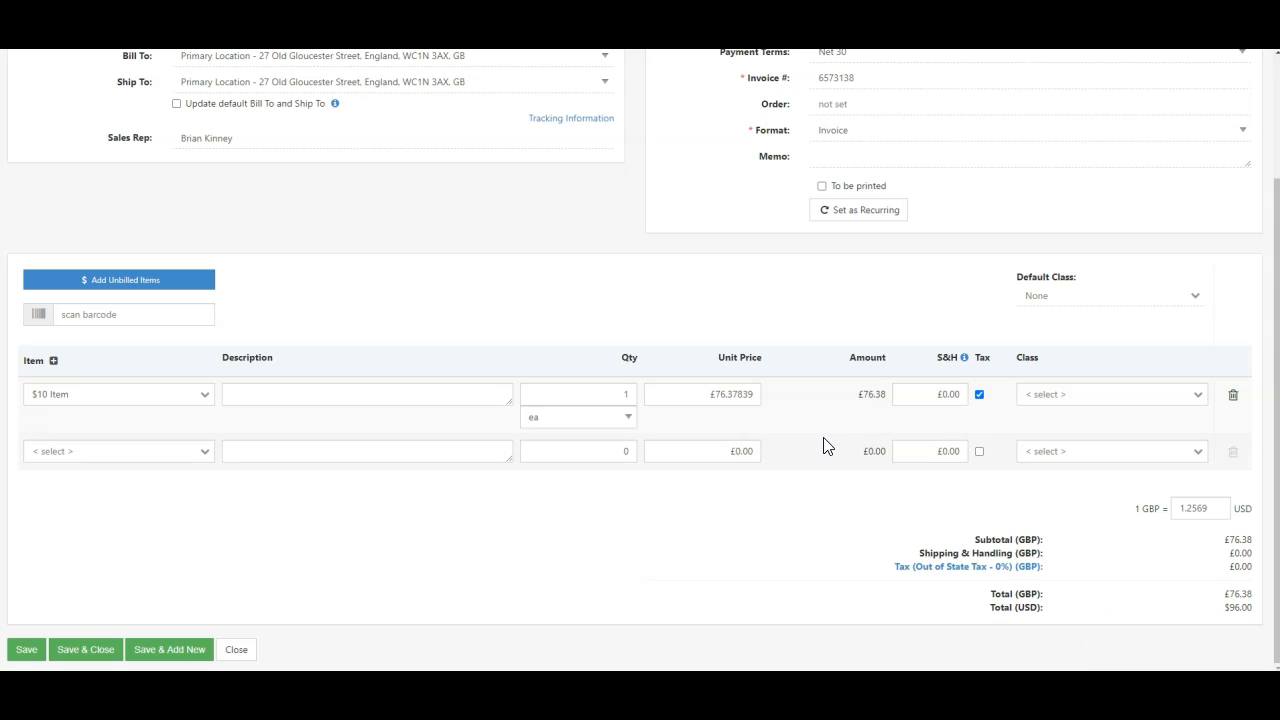
pyautogui.scroll(3, 717, 451)
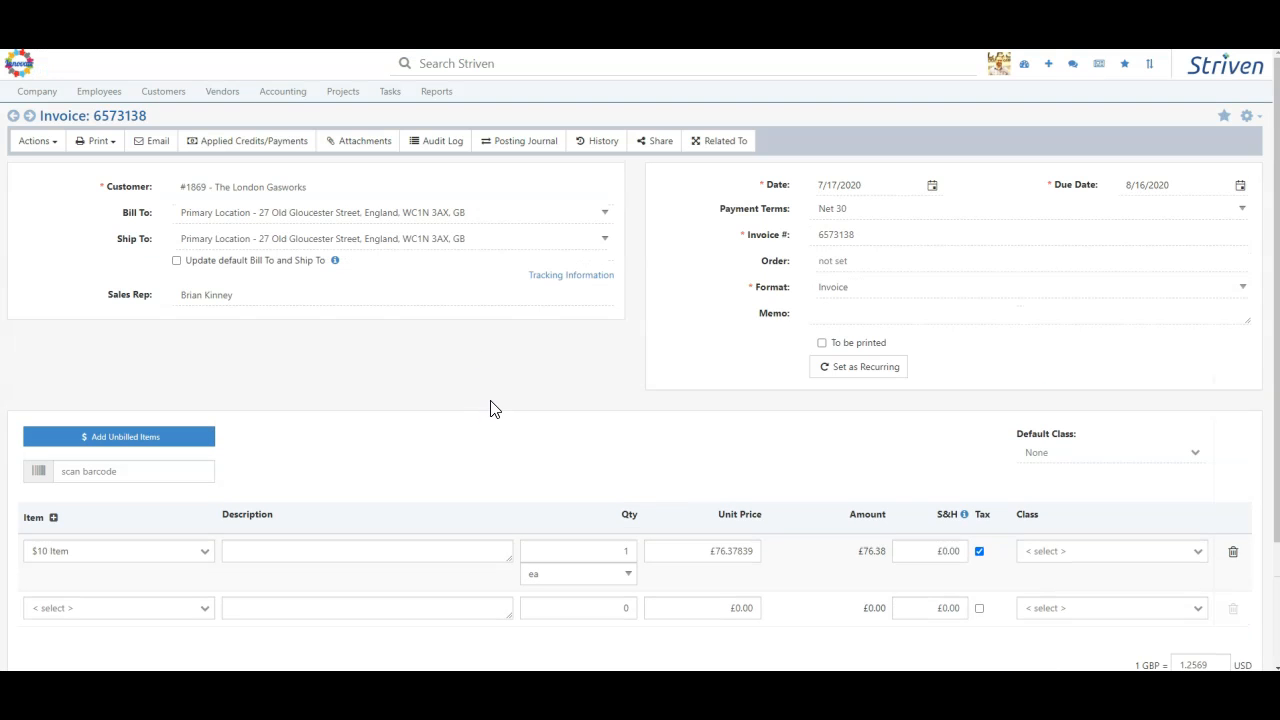
# - Review the debits and credits in the invoice's posting journal and close it
pyautogui.click(516, 142)
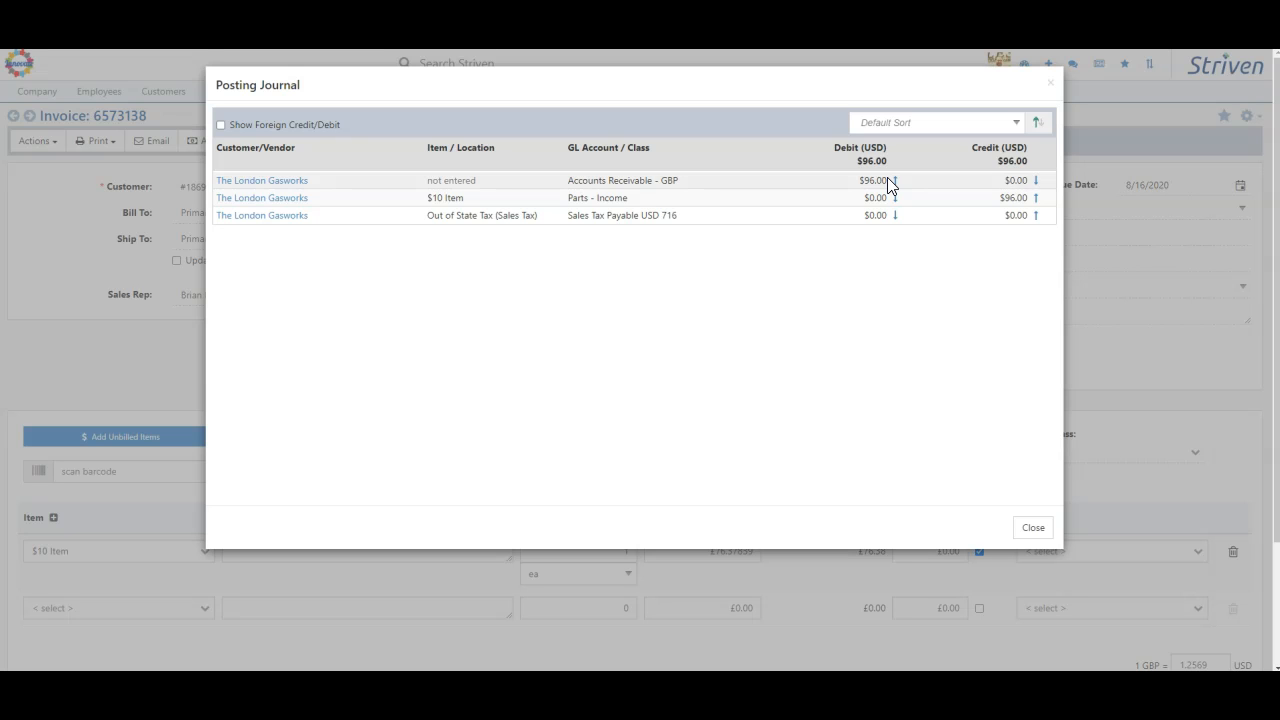
pyautogui.click(1033, 530)
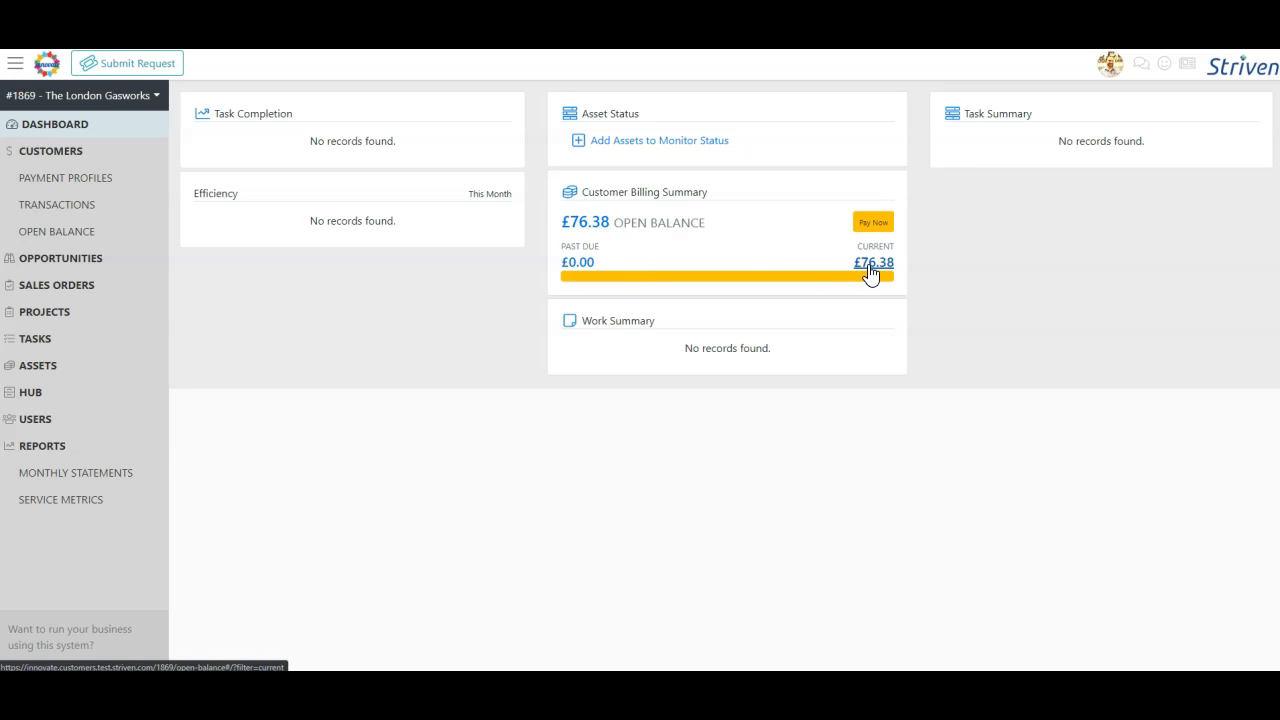
# - Switch to the customer portal and open The London Gasworks' transactions
pyautogui.click(57, 213)
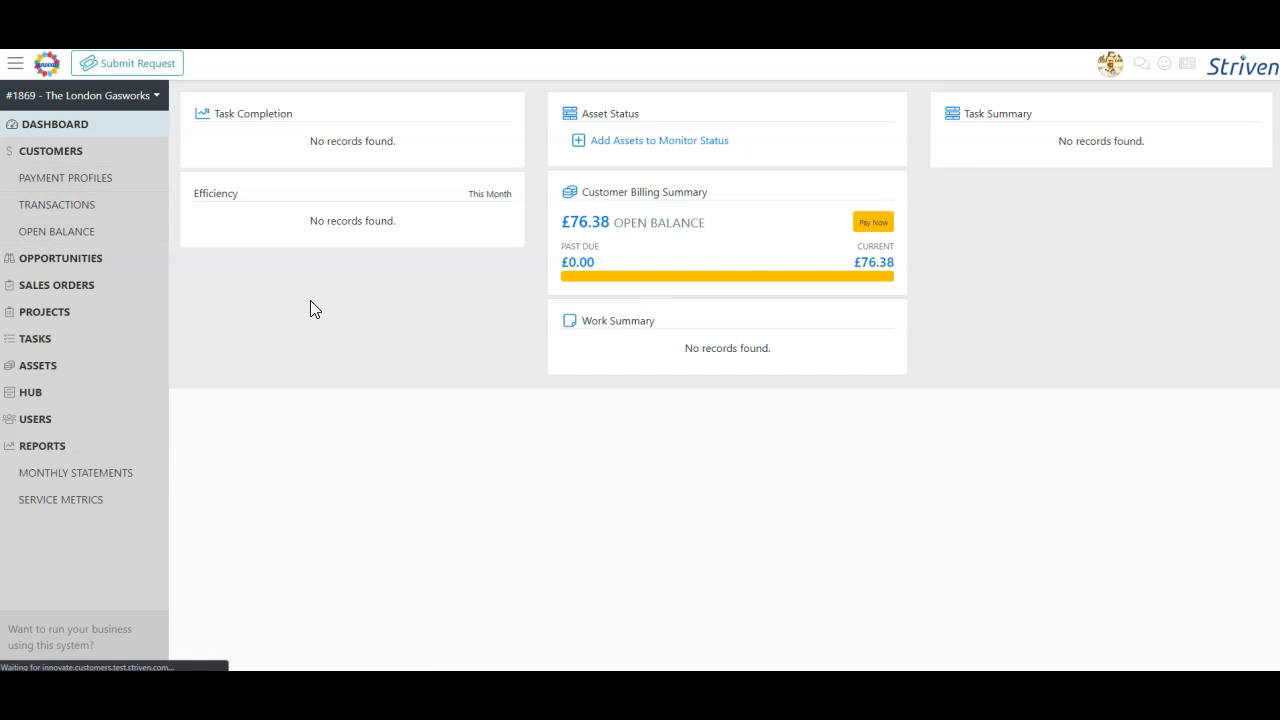